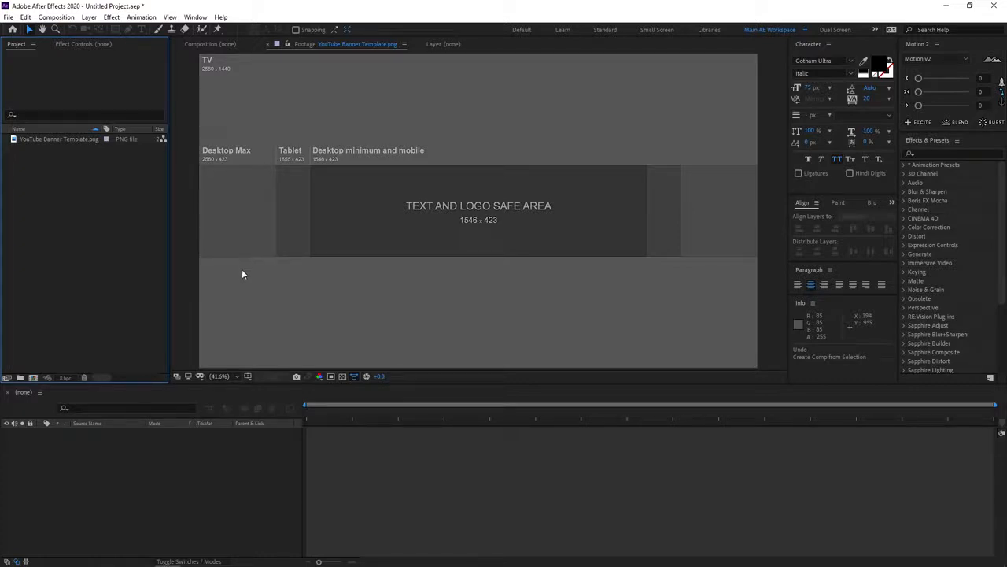
Create a new composition from the YouTube Banner Template.png footage.
click(56, 139)
click(72, 162)
drag(66, 139, 35, 376)
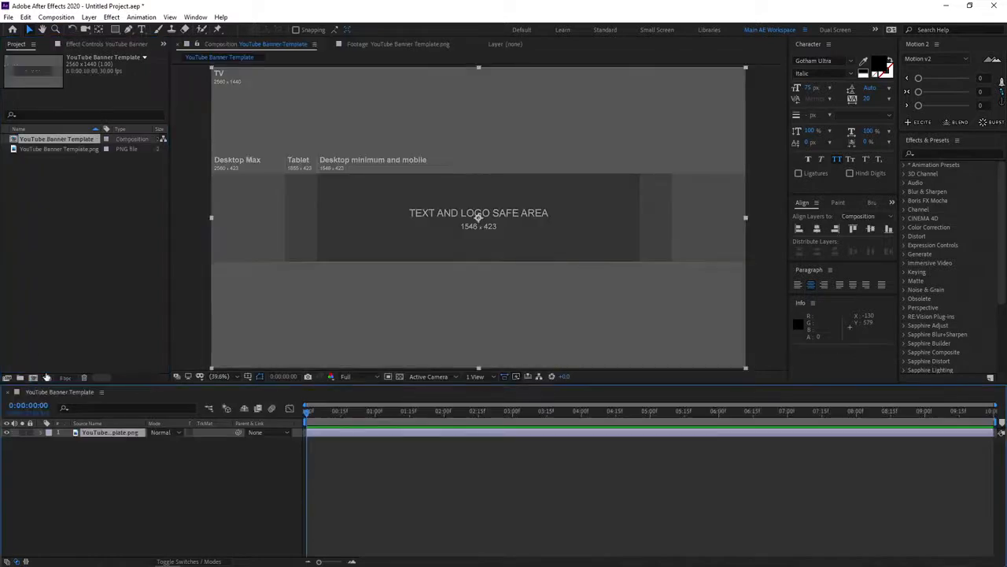
click(179, 478)
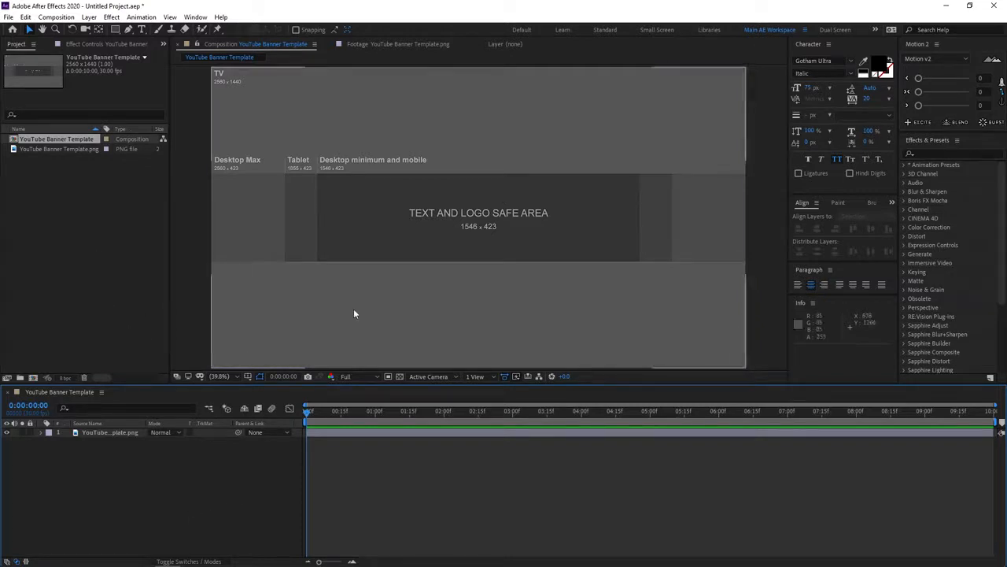
Show the rulers and place a horizontal guide along the safe area's upper edge, at about 509 px.
click(247, 376)
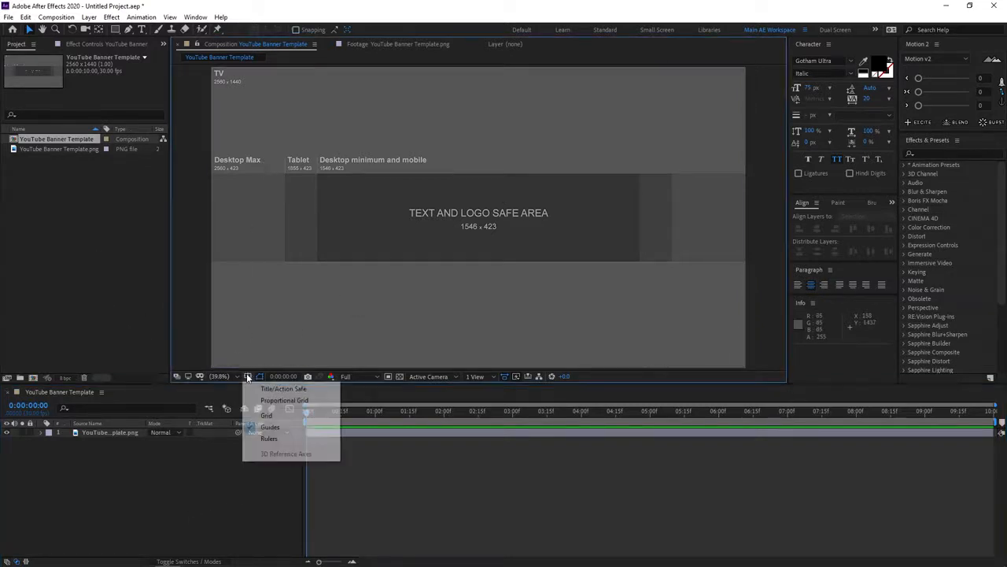
click(269, 438)
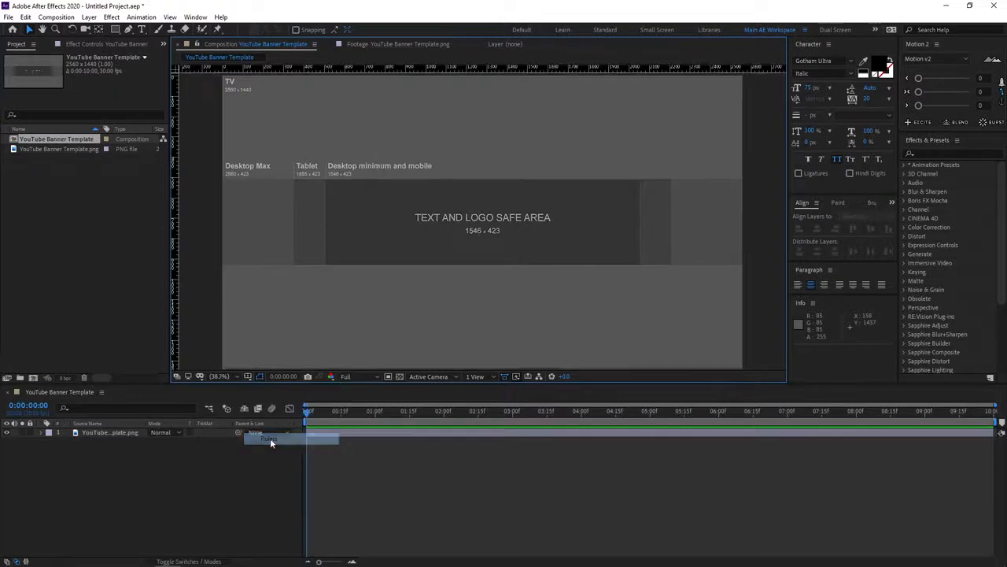
scroll(425, 190, up, 5)
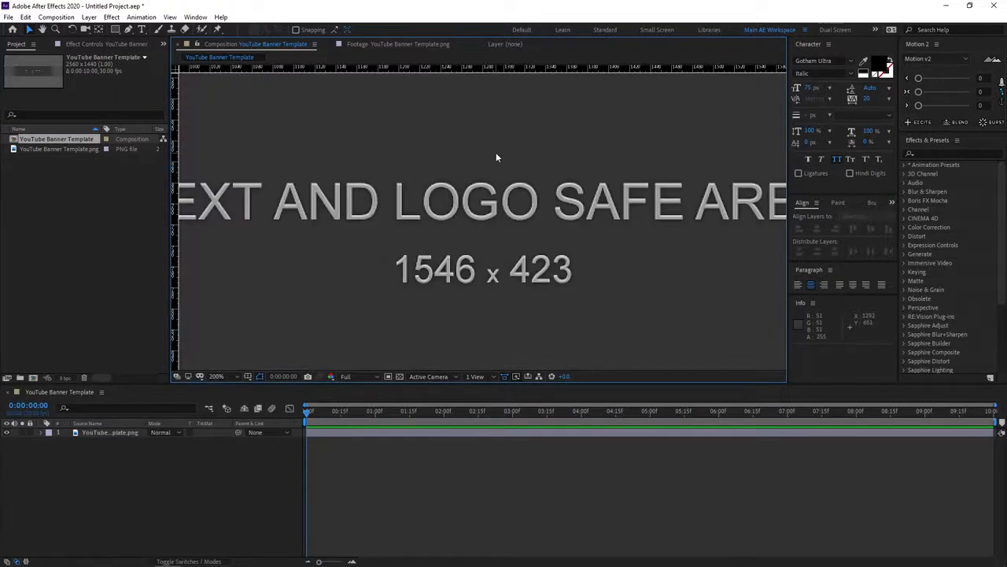
scroll(530, 150, up, 3)
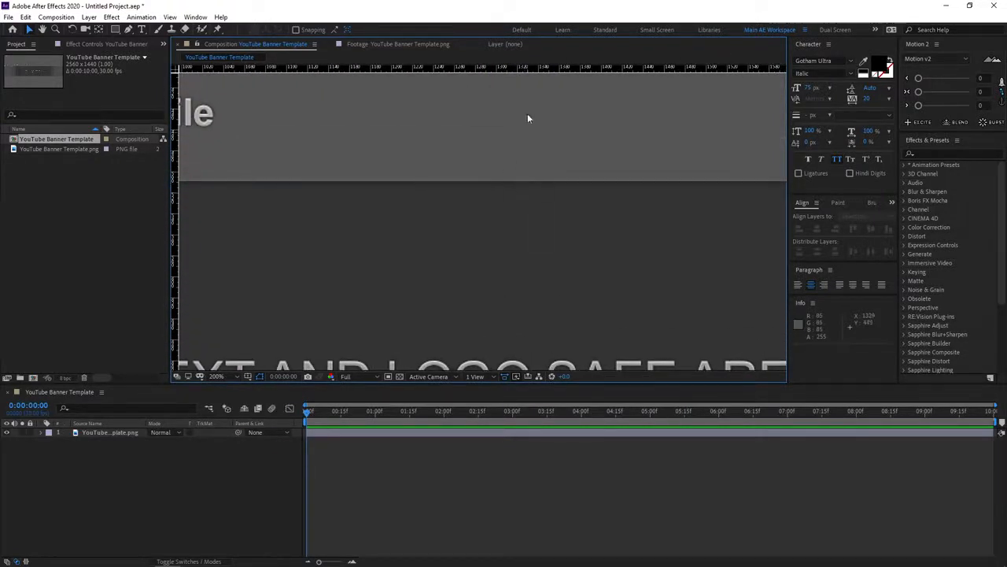
drag(510, 69, 482, 184)
Place a horizontal guide along the safe area's lower edge, at about 932 px.
scroll(448, 241, down, 1)
scroll(453, 233, down, 1)
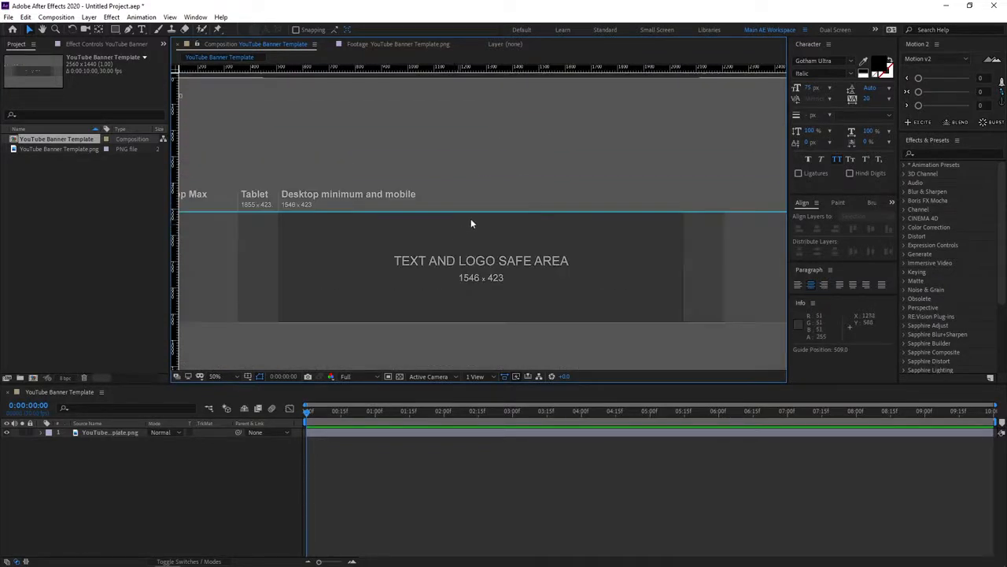
scroll(471, 220, up, 2)
scroll(471, 224, down, 2)
scroll(475, 260, down, 4)
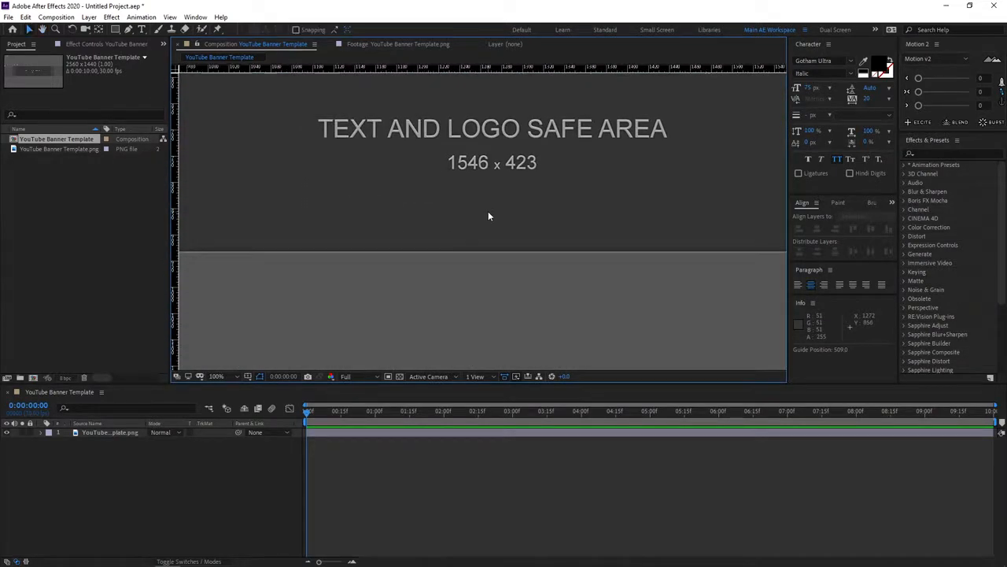
scroll(488, 215, up, 1)
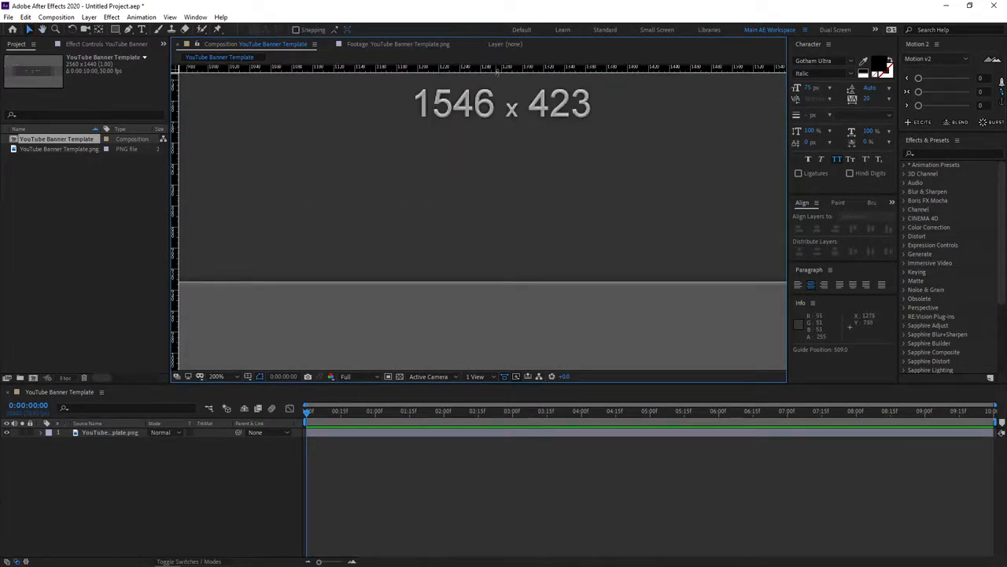
drag(496, 70, 409, 281)
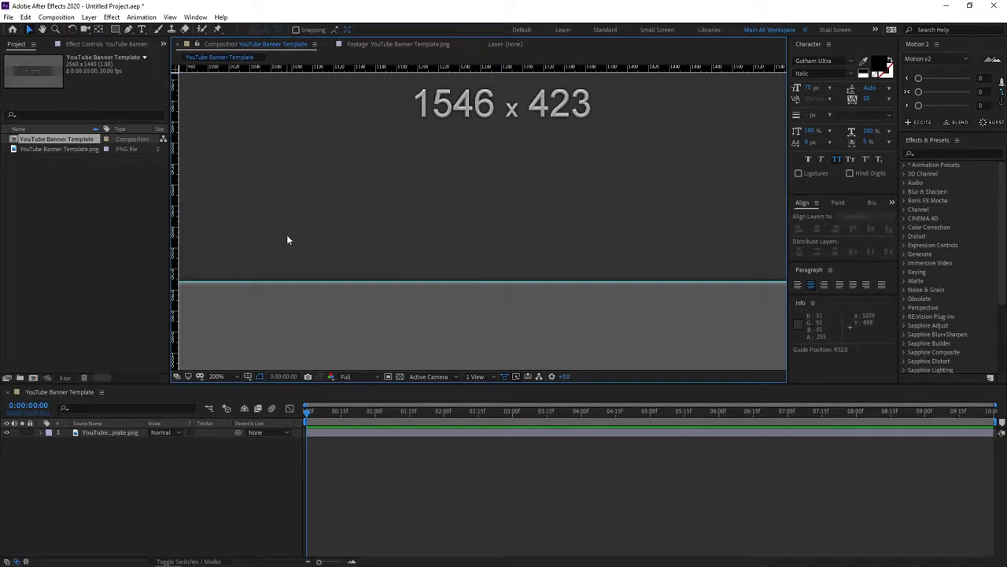
Place a vertical guide along the left edge of the text and logo safe area, at about 507 px.
scroll(288, 240, down, 4)
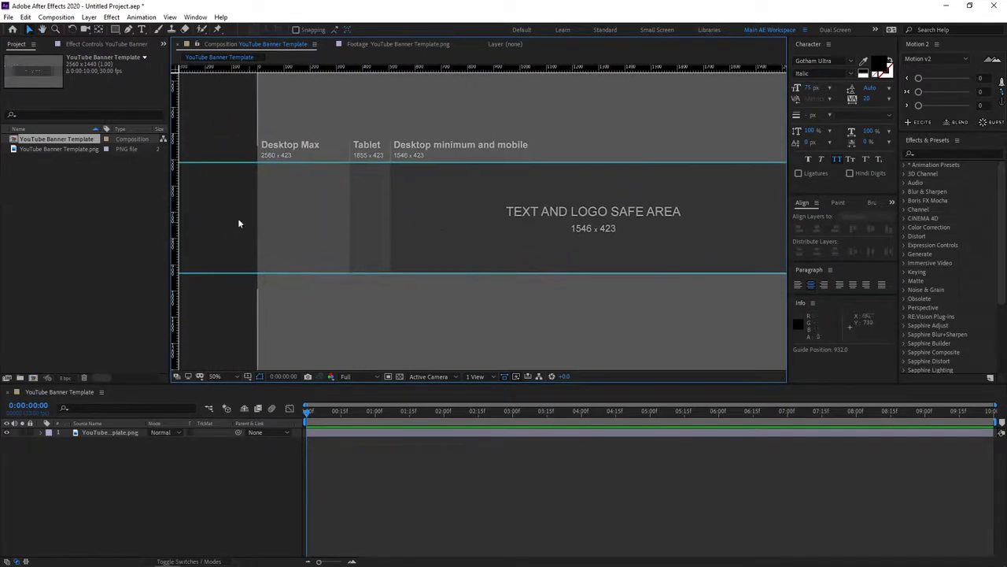
scroll(303, 215, up, 4)
scroll(288, 222, down, 2)
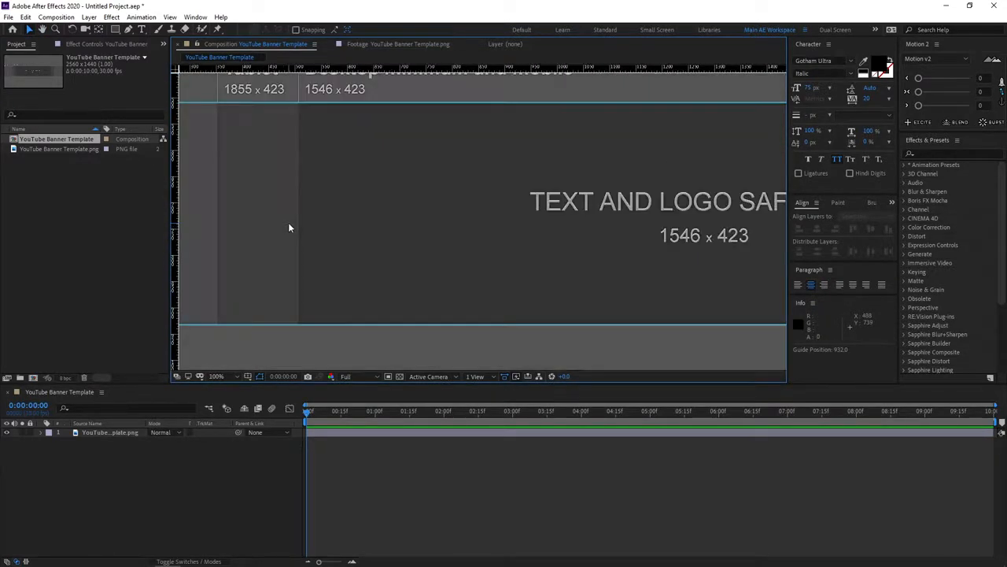
scroll(288, 228, left, 3)
drag(178, 229, 439, 227)
Place a vertical guide along the right edge of the text and logo safe area, at about 2052 px.
scroll(665, 236, right, 6)
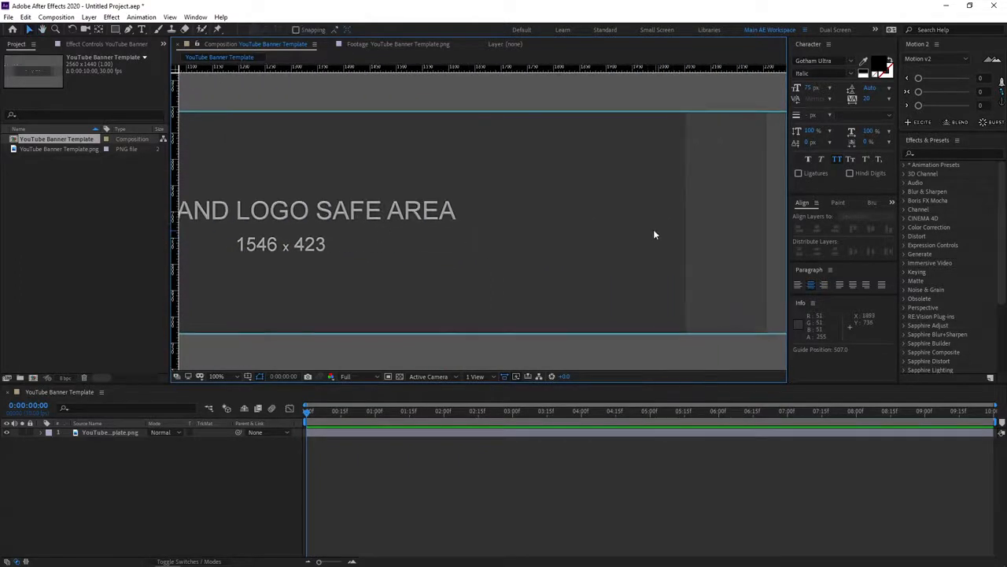
scroll(654, 234, right, 3)
drag(175, 202, 508, 239)
Hide the banner template image layer so only the guides remain over the empty composition.
scroll(339, 257, down, 4)
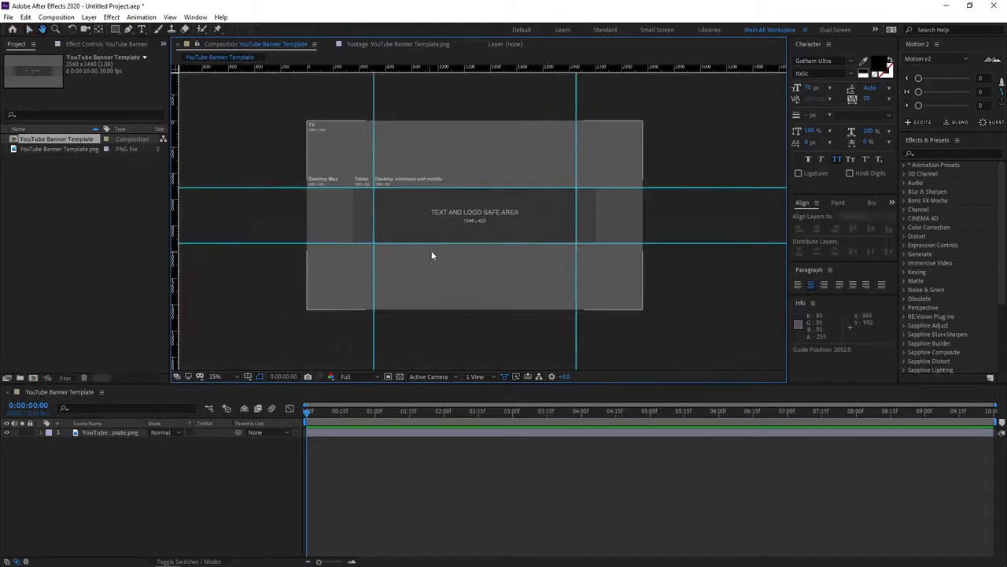
key(period)
key(period)
click(233, 375)
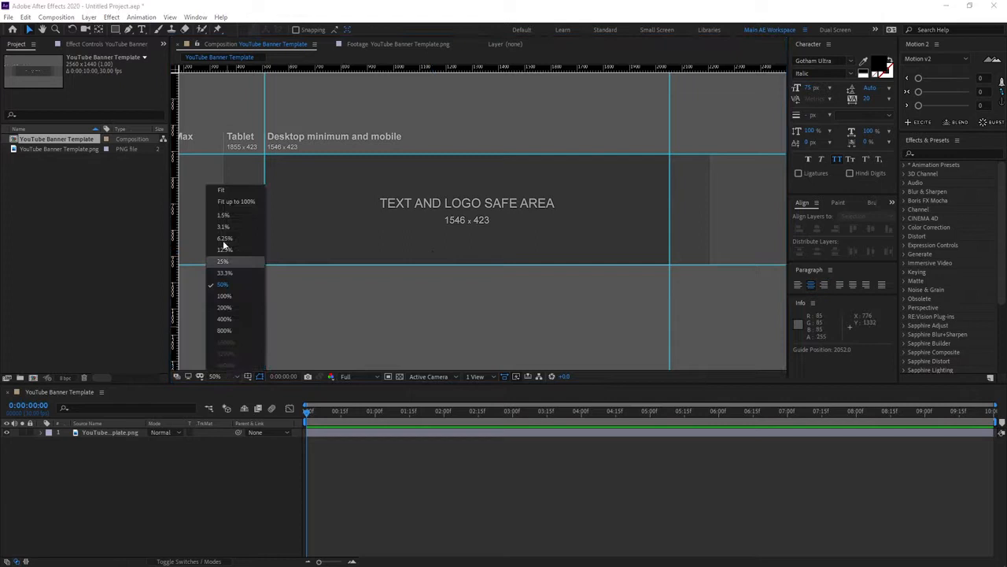
click(220, 193)
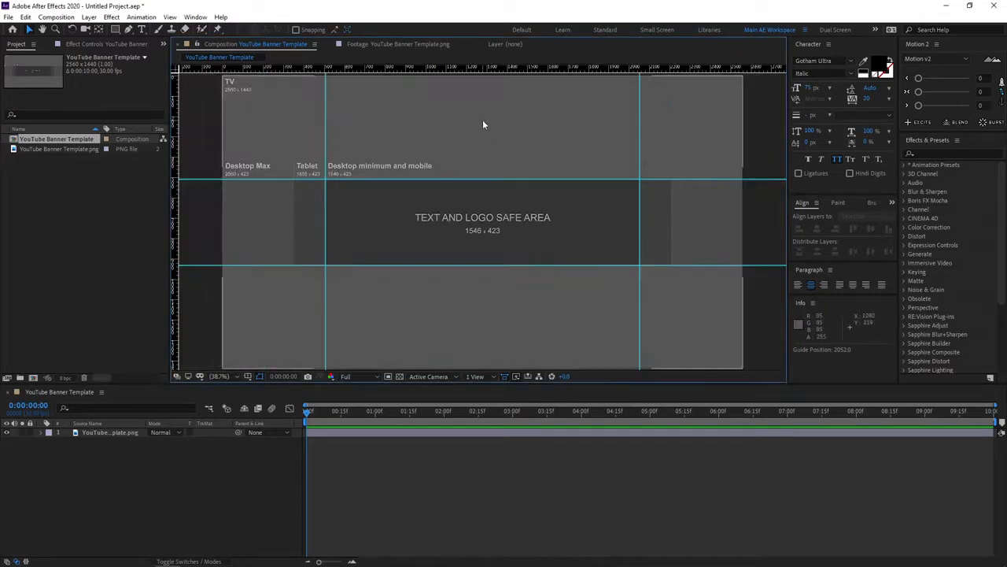
click(226, 455)
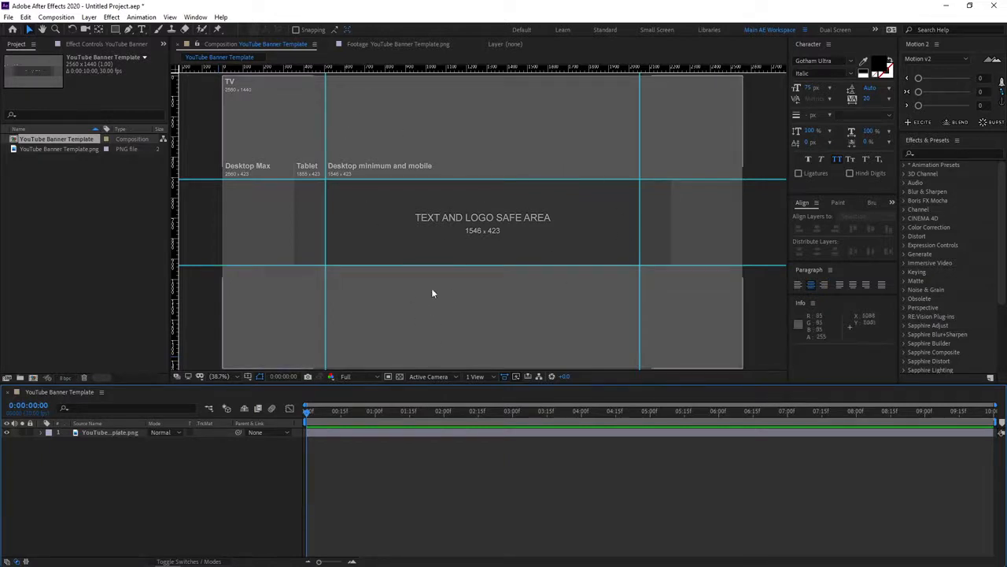
click(6, 432)
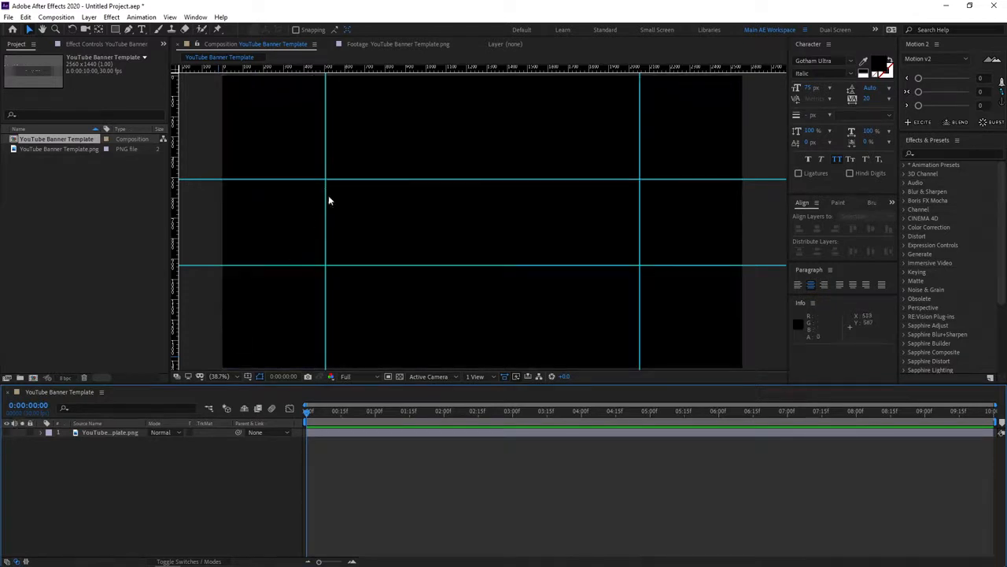
Add a white text layer reading "SMERTIMBA GRAPHICS" inside the guided safe area.
scroll(449, 220, up, 3)
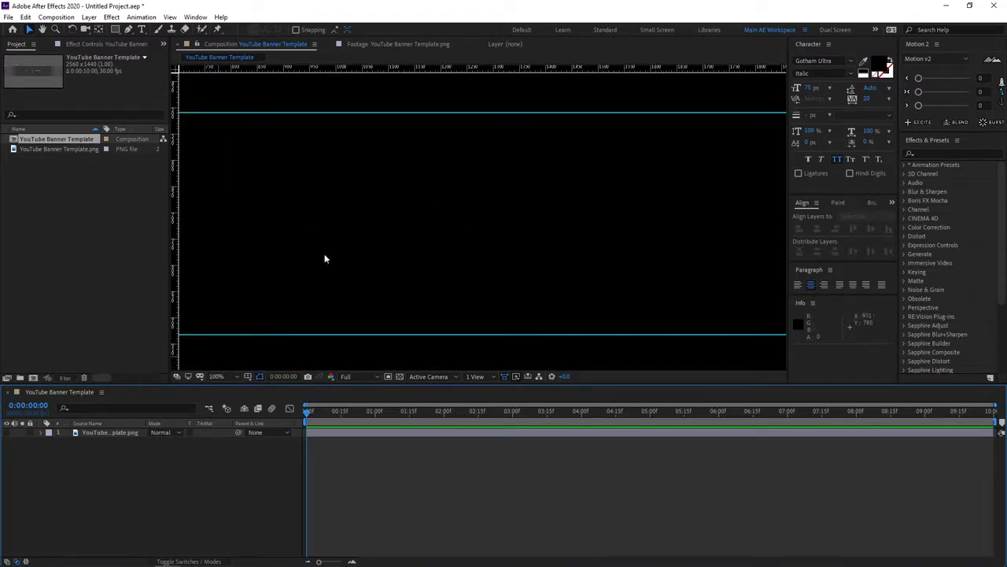
scroll(324, 258, down, 2)
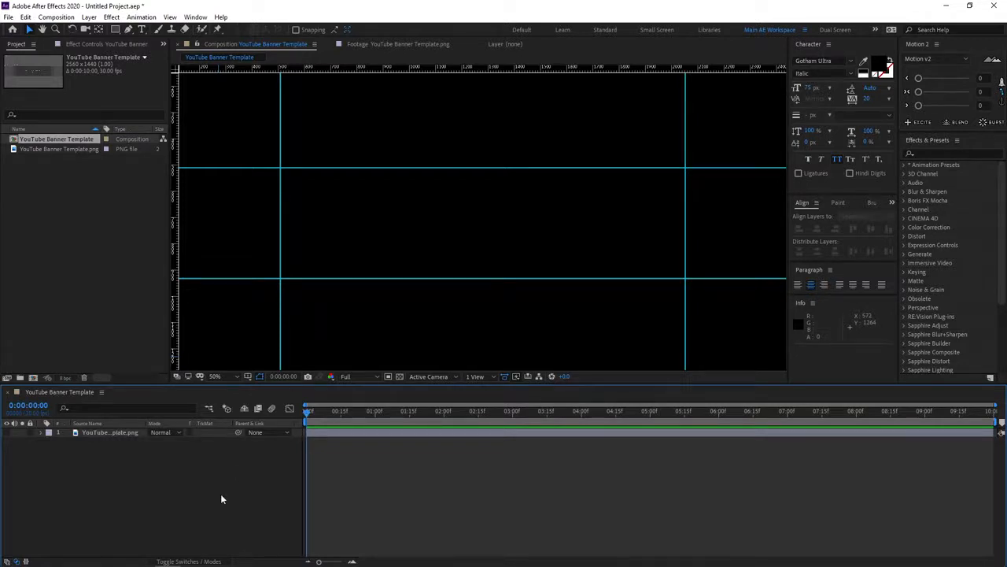
click(140, 29)
click(395, 228)
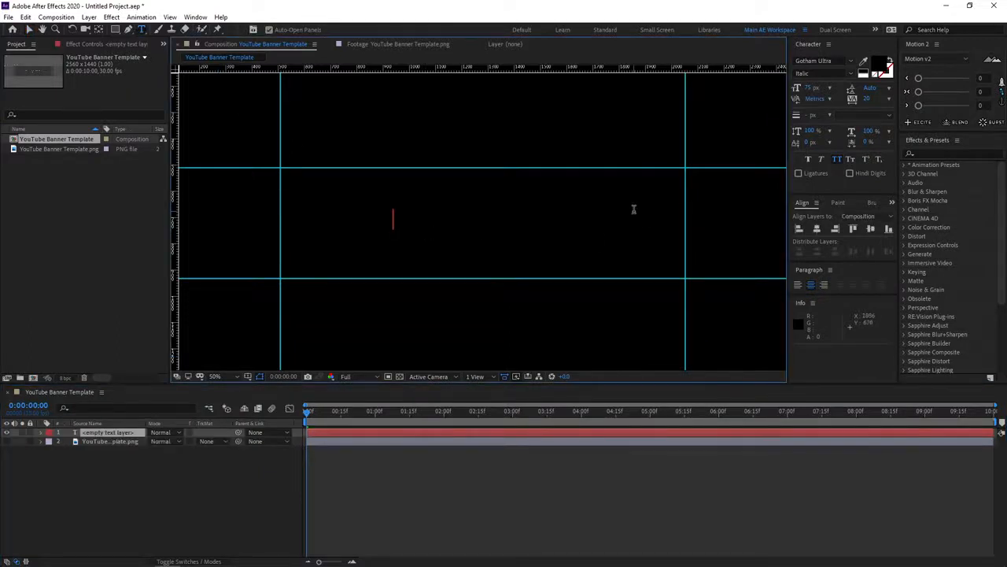
click(881, 62)
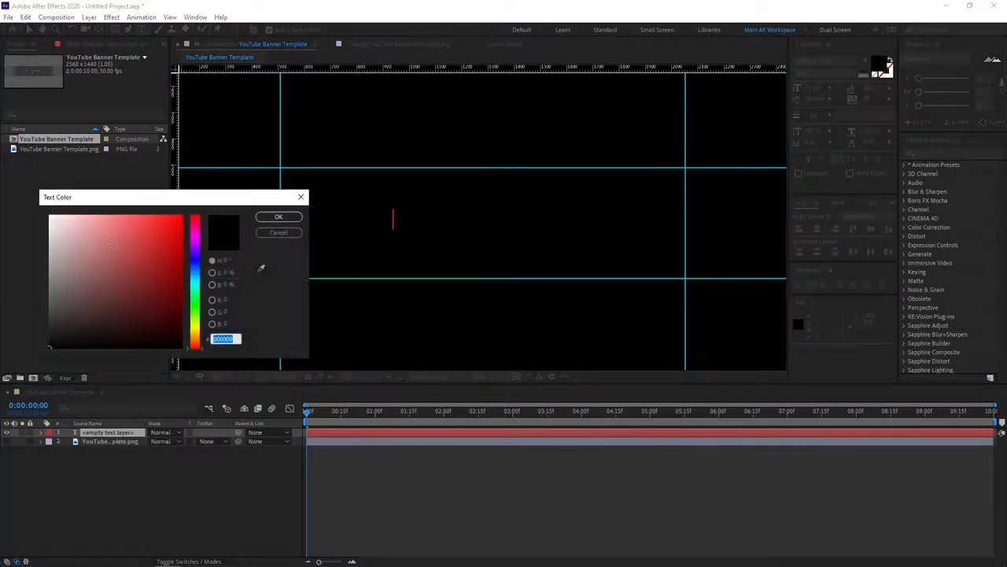
click(277, 217)
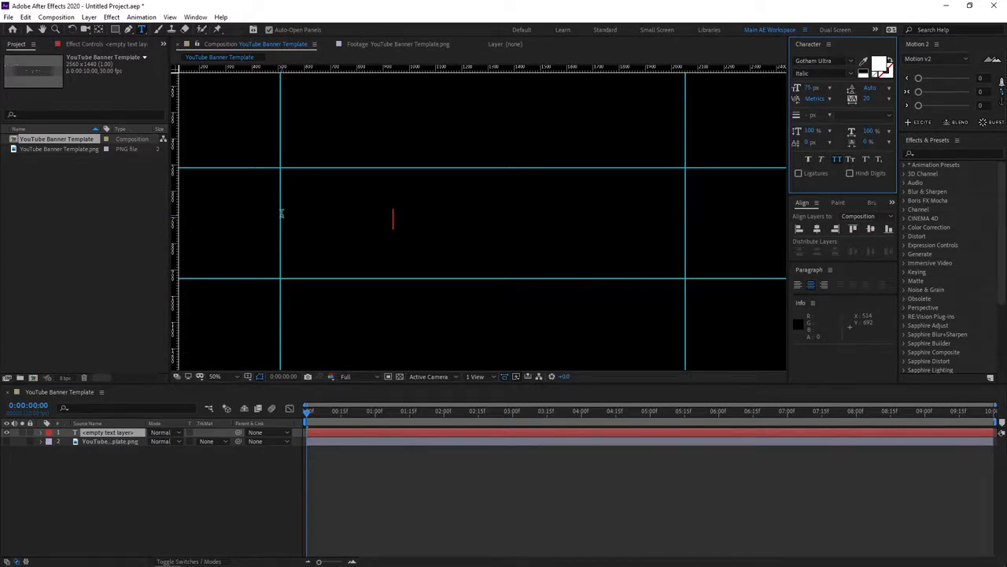
text(SM)
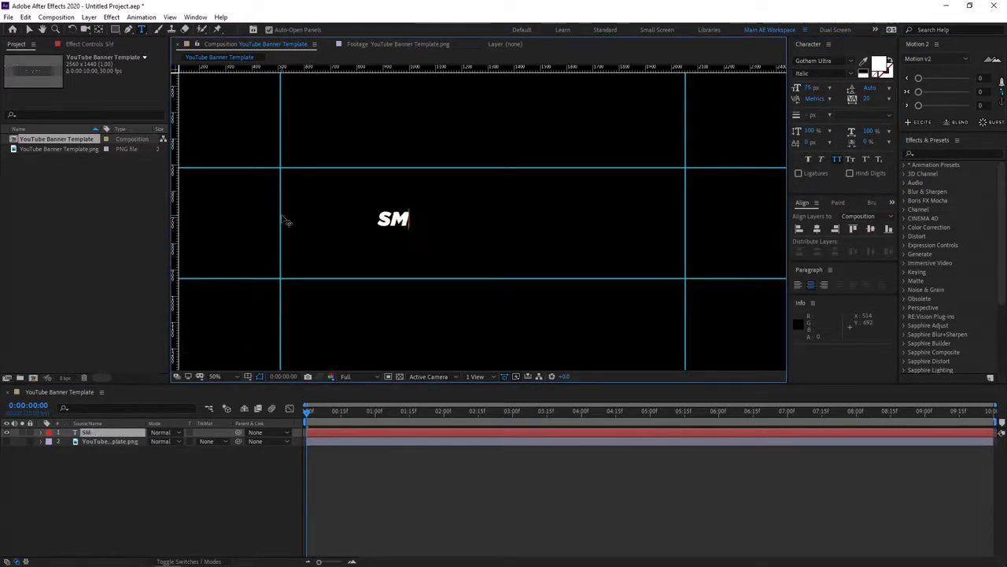
text(ERTIMBA )
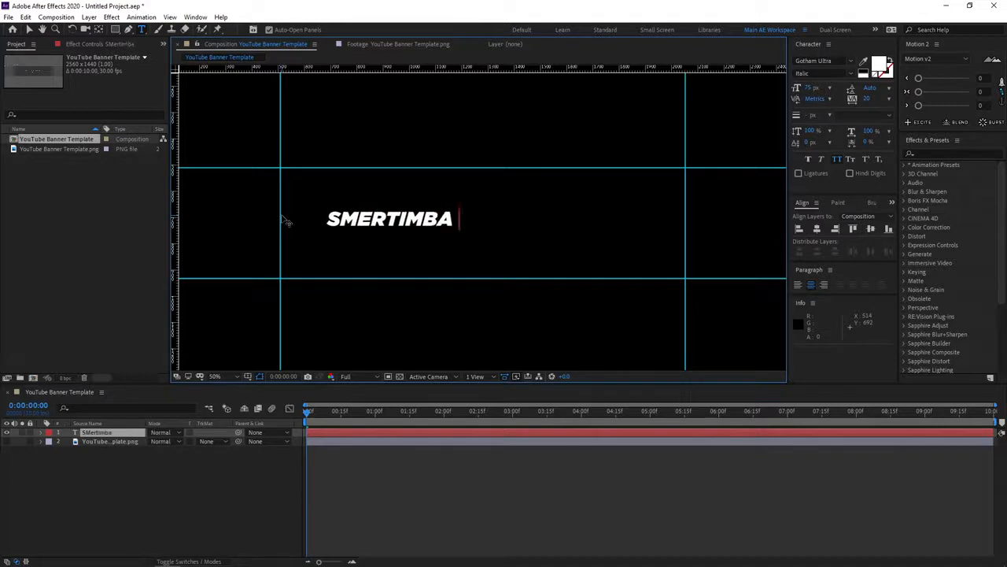
text(GR APHICS)
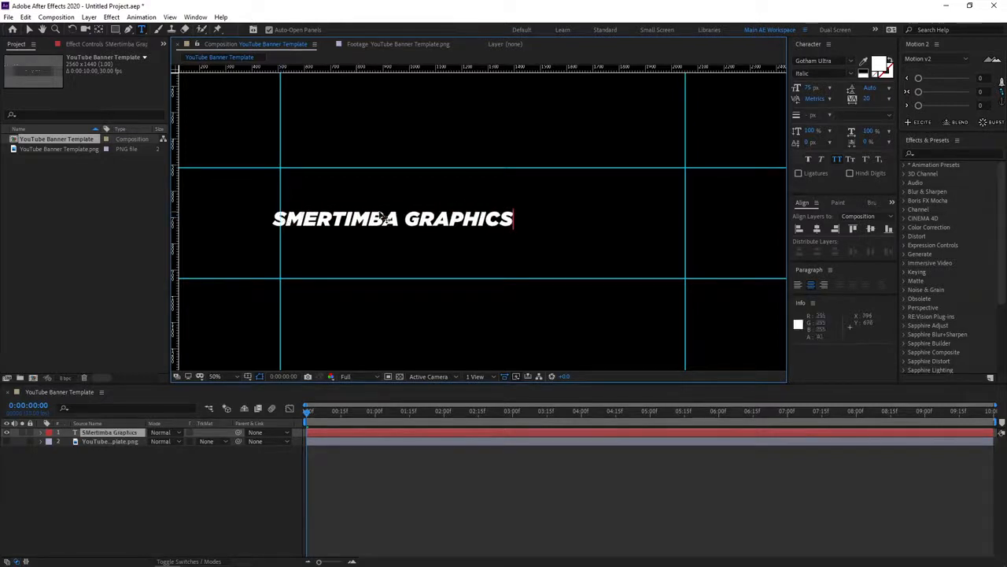
Break the title into two lines, with GRAPHICS below SMERTIMBA.
key(ctrl+a)
click(406, 225)
key(BackSpace)
key(Return)
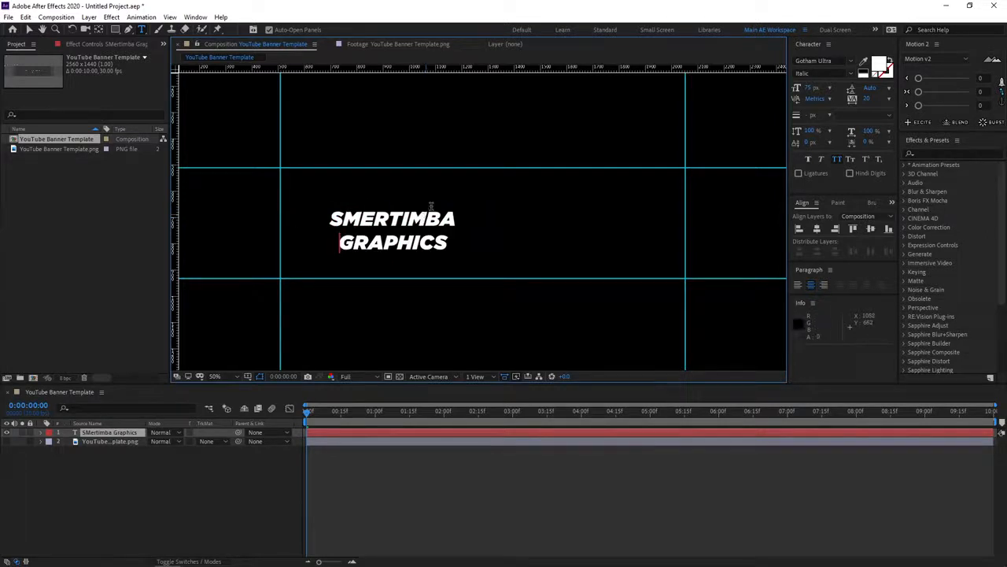
Move the two-line title slightly up within the safe area and centre it horizontally in the composition.
key(ctrl+a)
drag(397, 229, 467, 219)
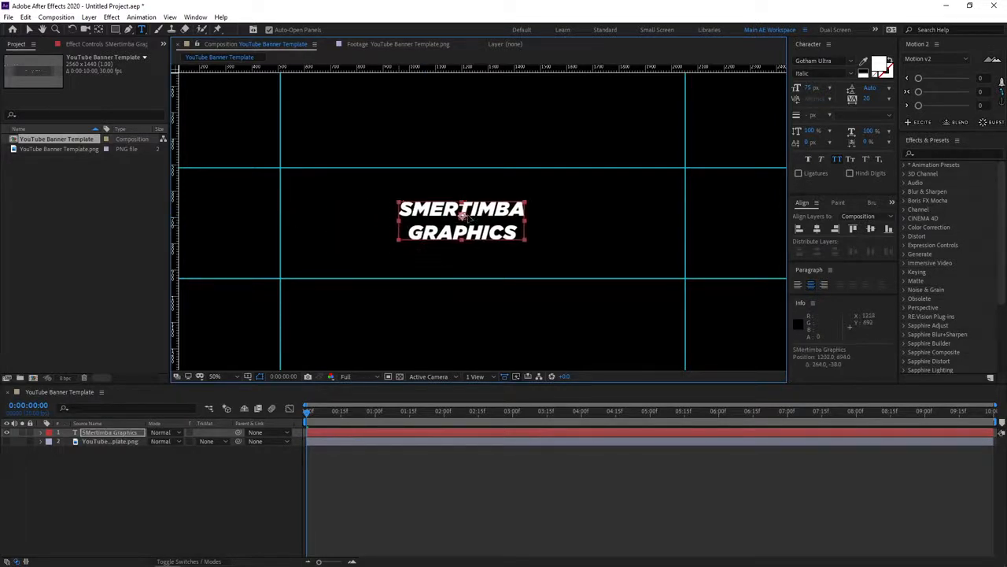
click(819, 229)
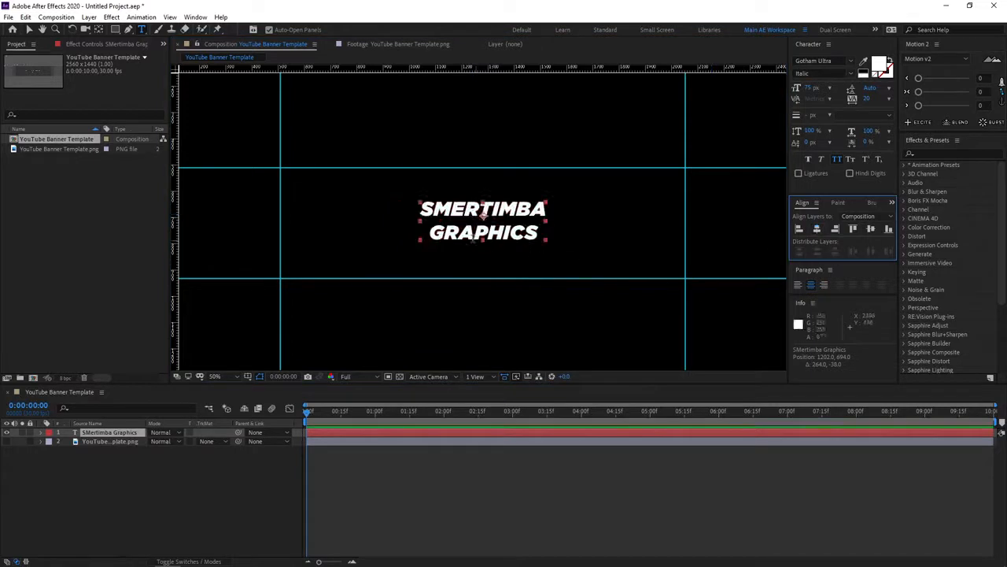
key(ctrl+shift+a)
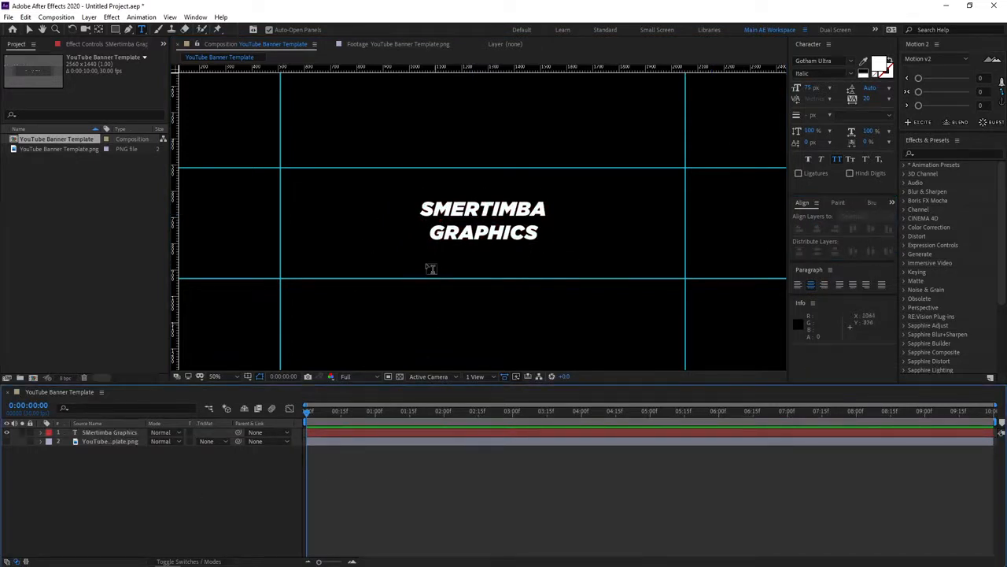
Start a second text layer below the title with a font size of 30 px.
click(428, 268)
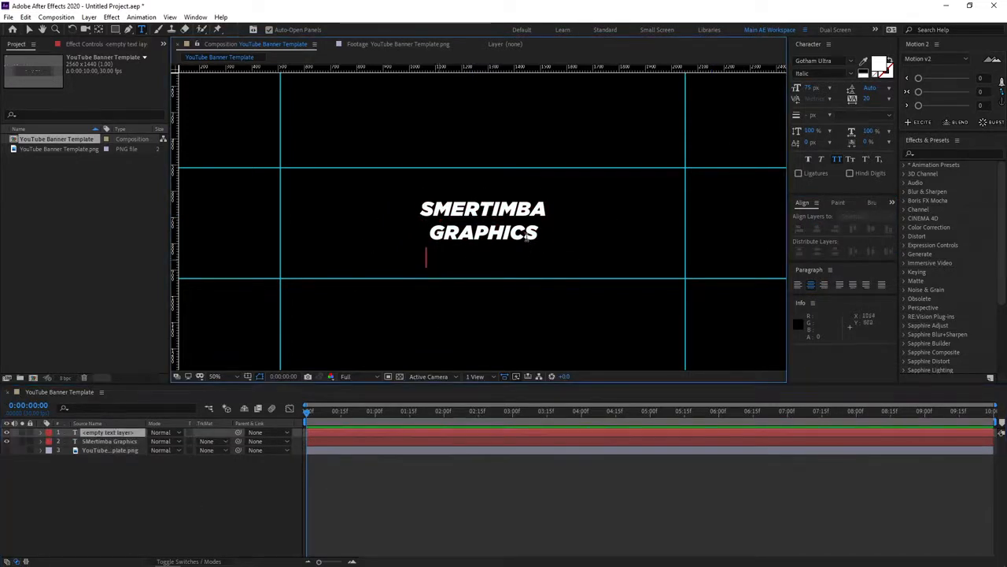
click(814, 89)
text(30)
key(Return)
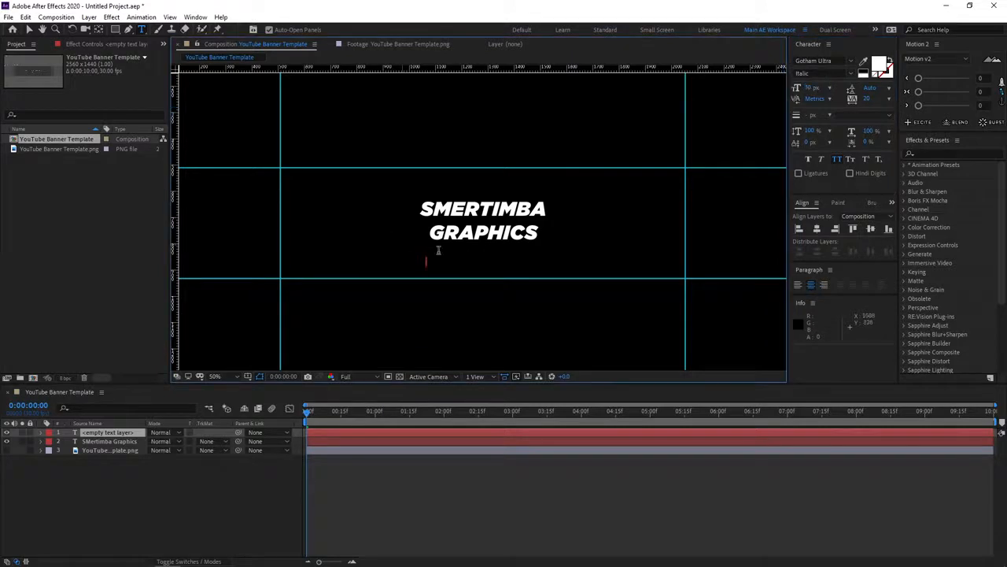
text(After)
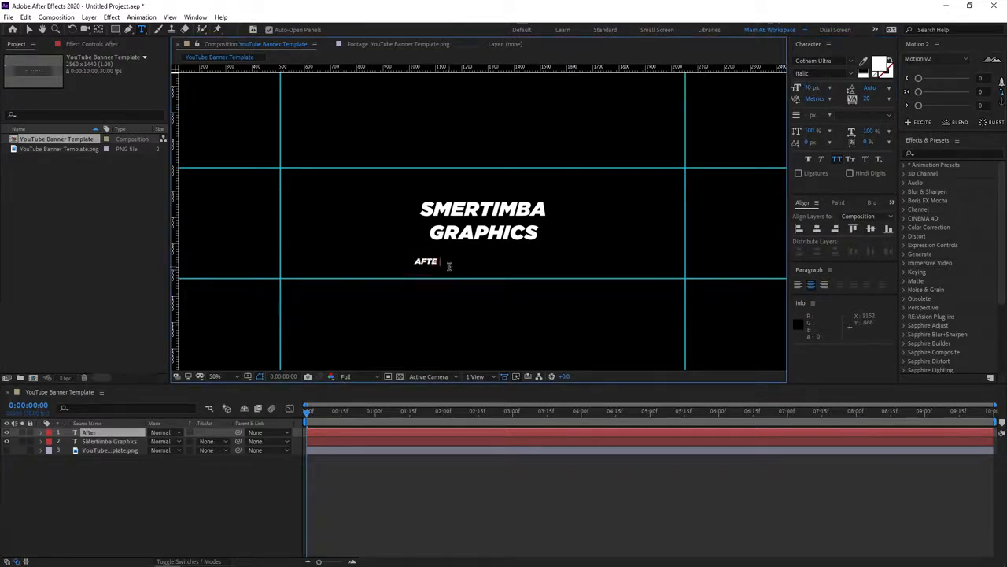
key(BackSpace)
key(BackSpace)
key(BackSpace)
key(BackSpace)
key(BackSpace)
Enter "Motion Graphics Tutorials" as the subtitle and centre it horizontally in the composition.
text(Motion Graphics Tutorials)
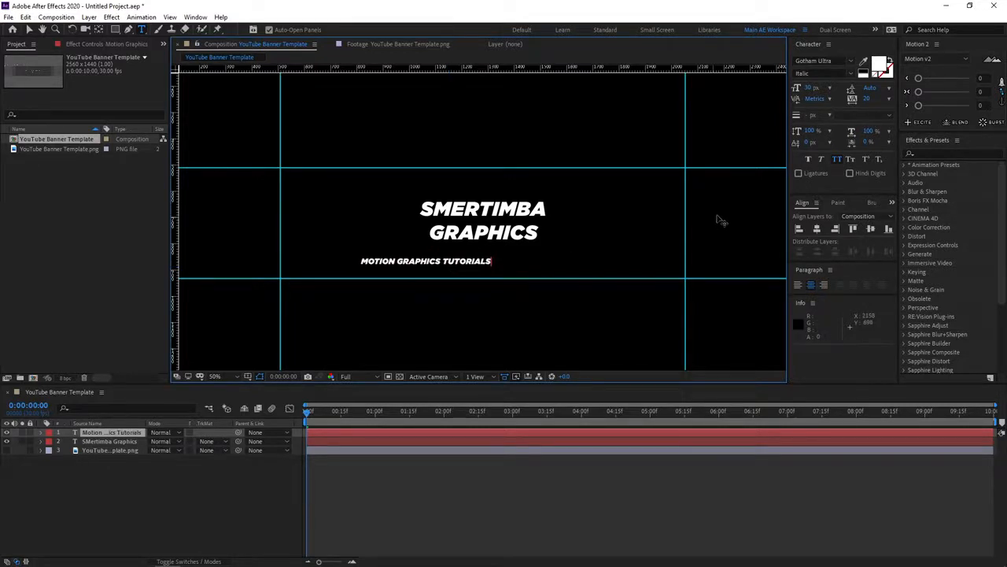
click(818, 230)
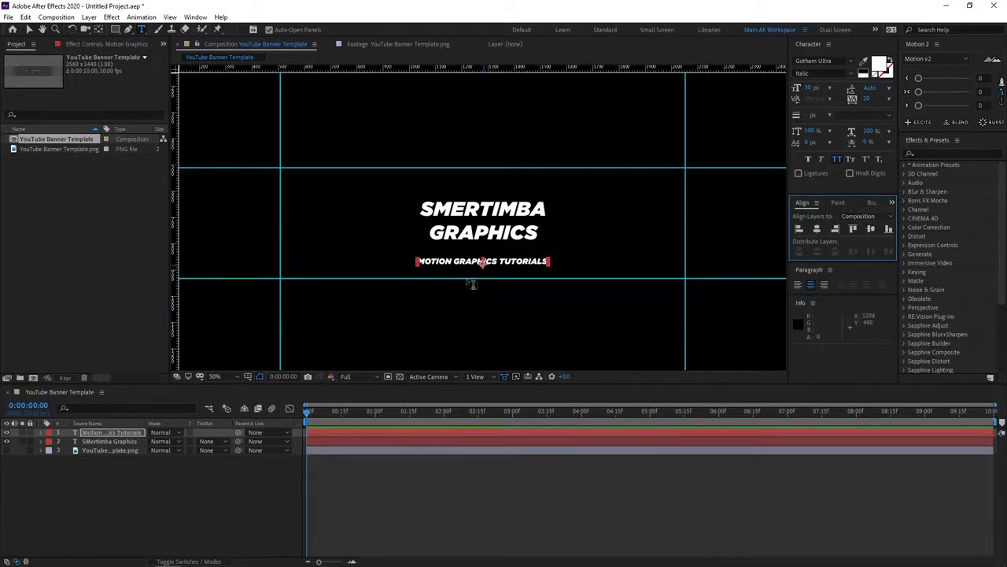
Move the subtitle up so it sits closely below the two-line title, keeping its italic font style.
click(321, 484)
key(v)
click(482, 264)
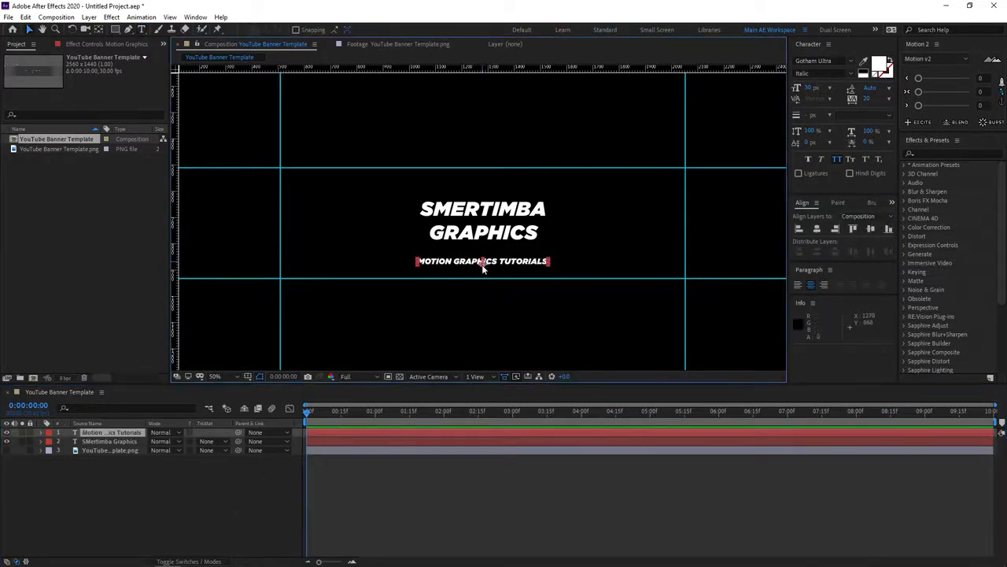
mouse_move(482, 264)
mouse_down()
mouse_move(484, 255)
mouse_move(475, 271)
mouse_up()
double_click(493, 261)
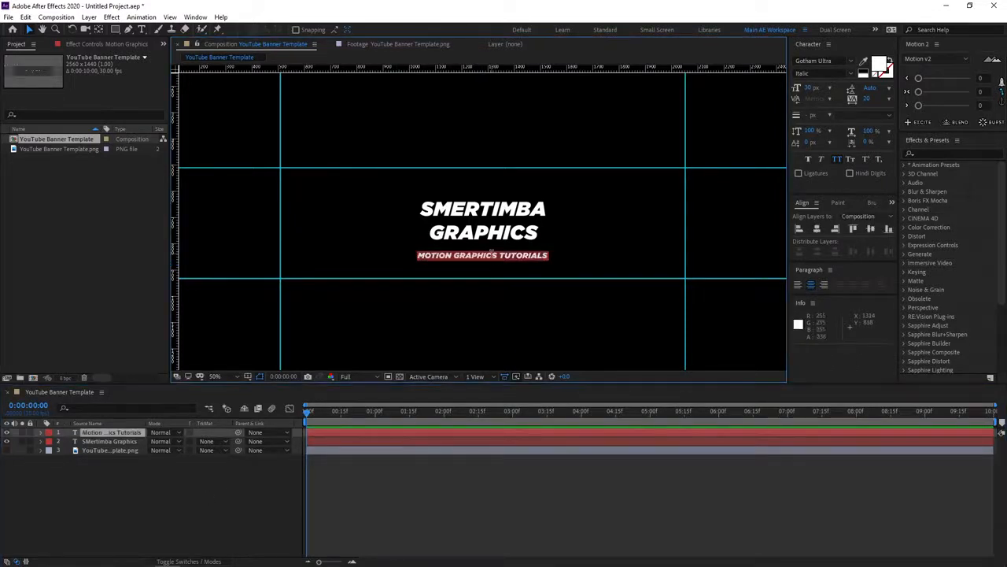
click(851, 73)
click(851, 71)
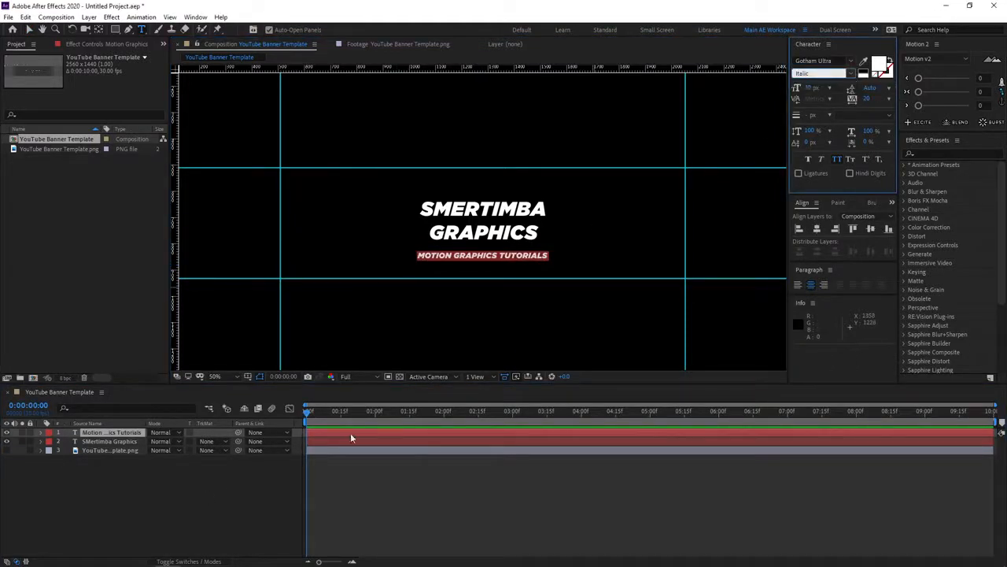
click(341, 482)
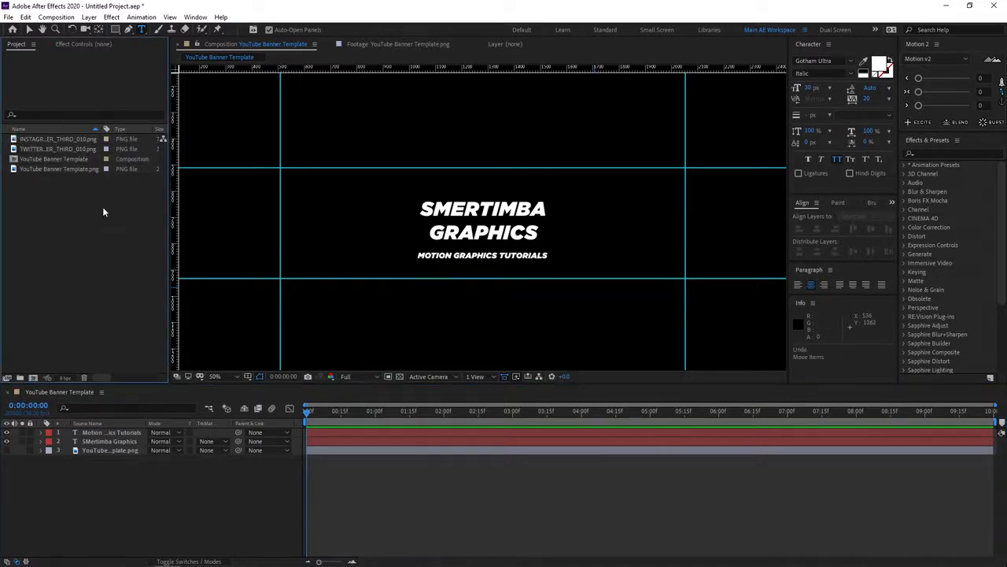
Add the Instagram and Twitter lower-third PNG files to the composition above the text layers.
click(81, 144)
shift+click(70, 148)
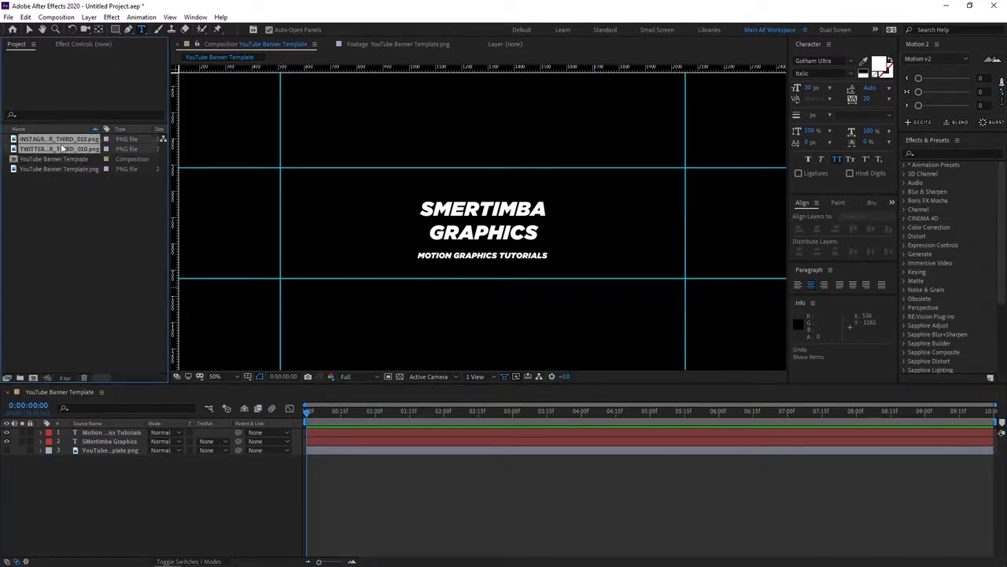
drag(70, 149, 106, 429)
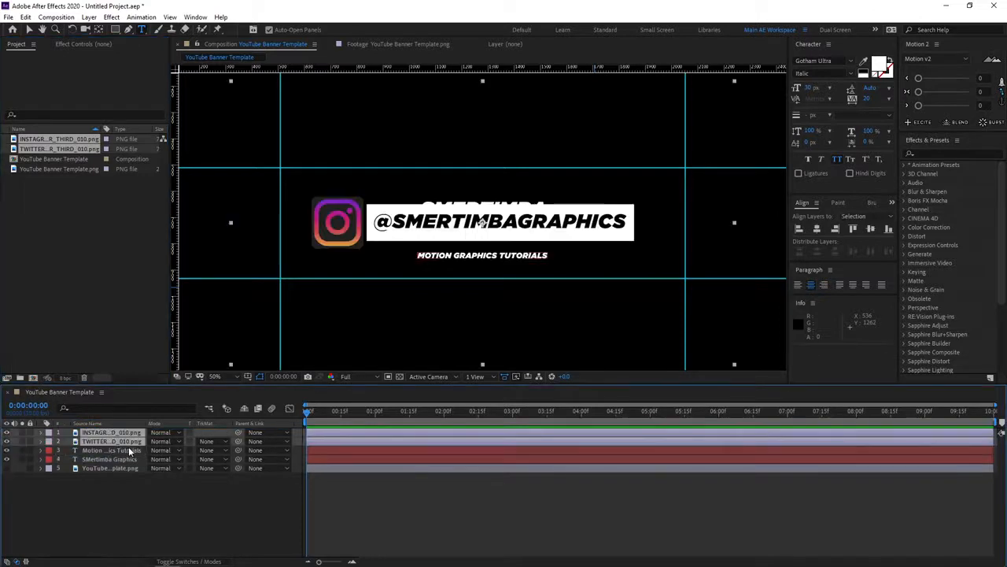
Scale both social lower-third layers down, trying 50% and then 40%.
key(s)
drag(181, 443, 159, 442)
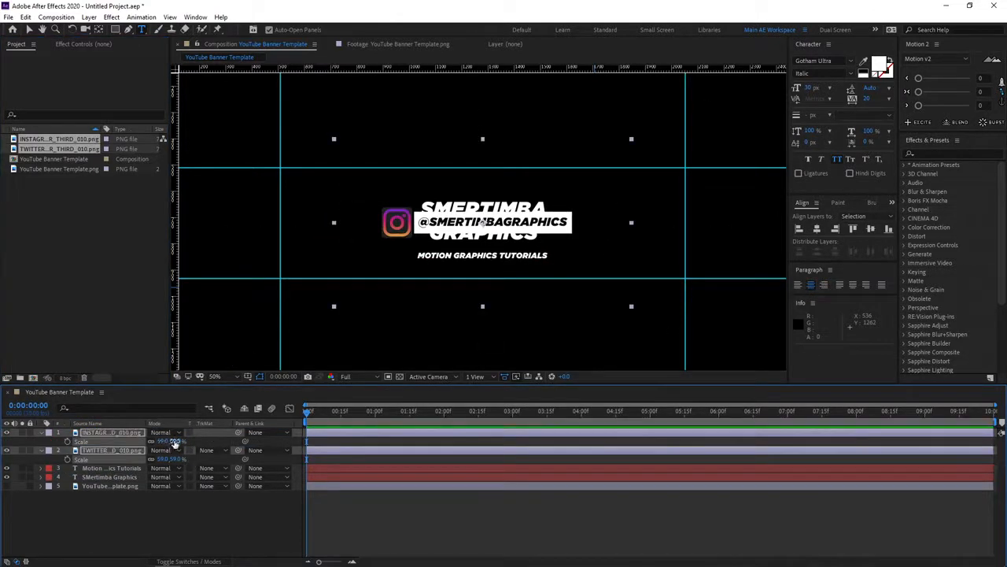
click(174, 441)
text(50)
key(Return)
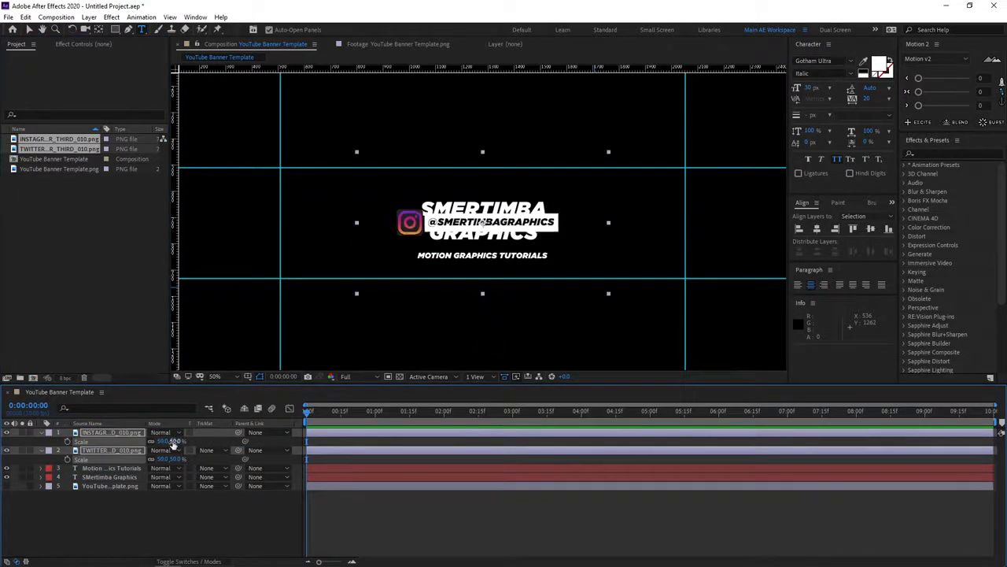
click(174, 441)
text(40)
key(Return)
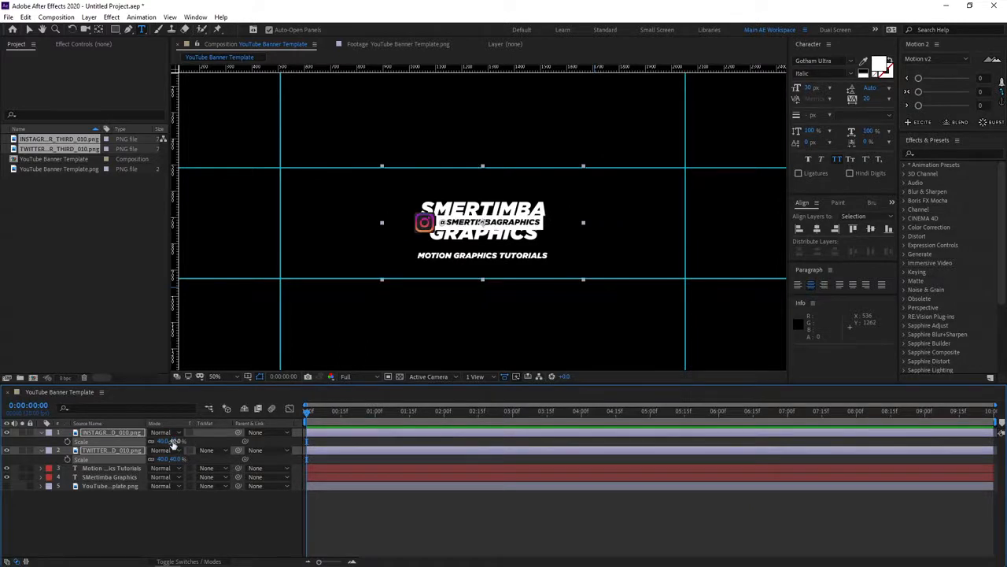
Place the Instagram handle to the right of the title and the Twitter handle directly beneath it, inside the safe area.
click(189, 517)
key(v)
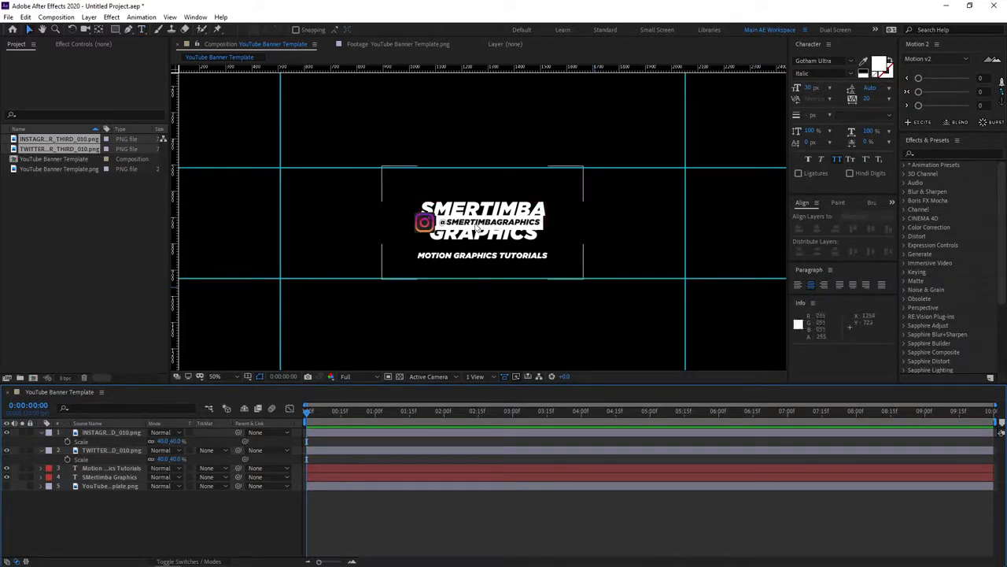
click(454, 258)
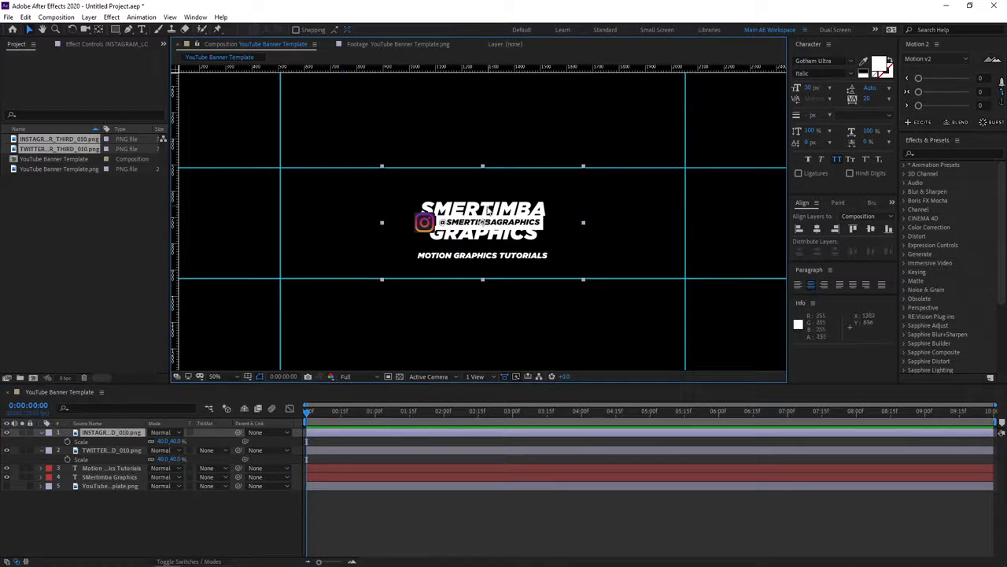
drag(484, 225, 618, 207)
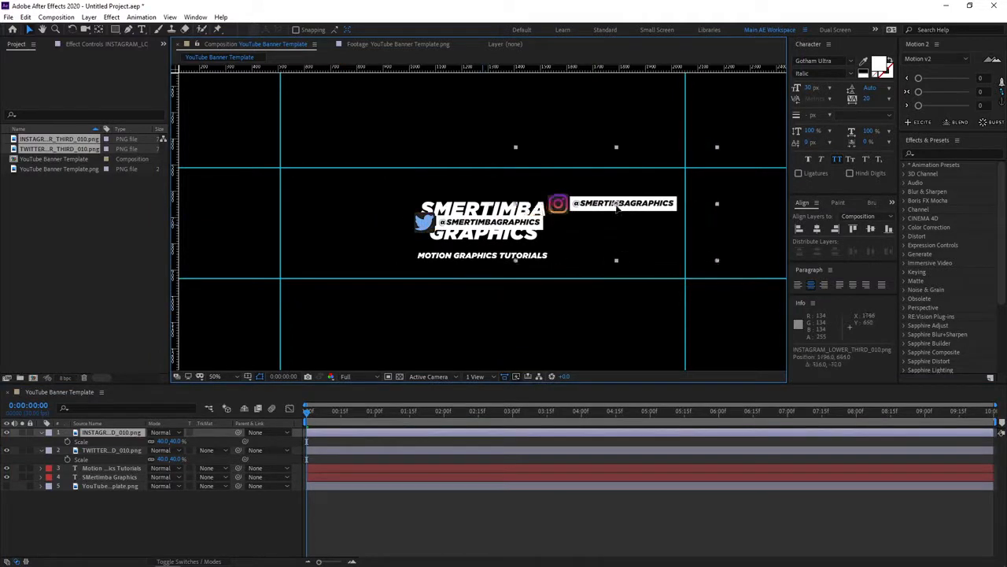
click(125, 450)
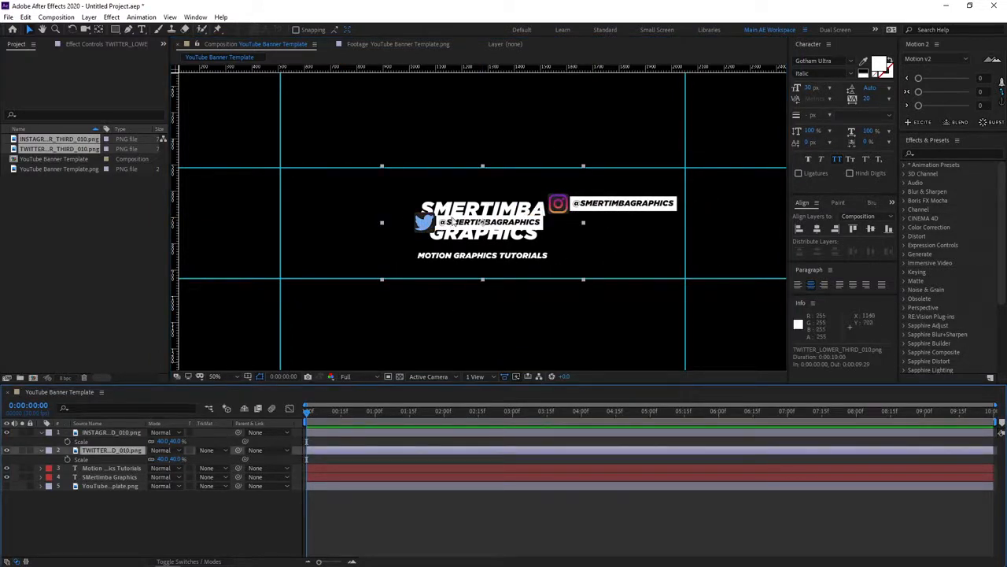
drag(455, 222, 588, 238)
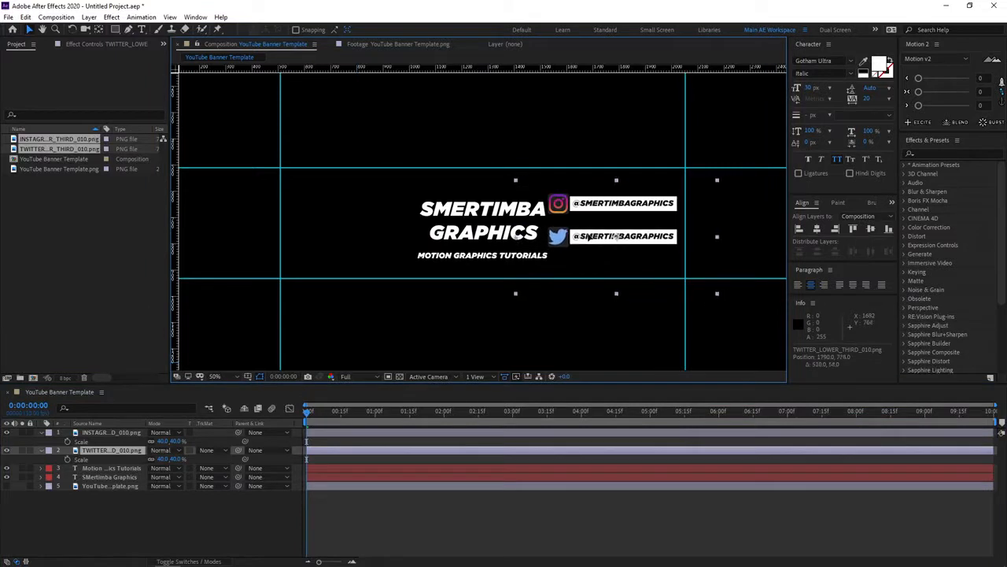
Set the scale of both social handle layers to 30%.
ctrl+click(120, 434)
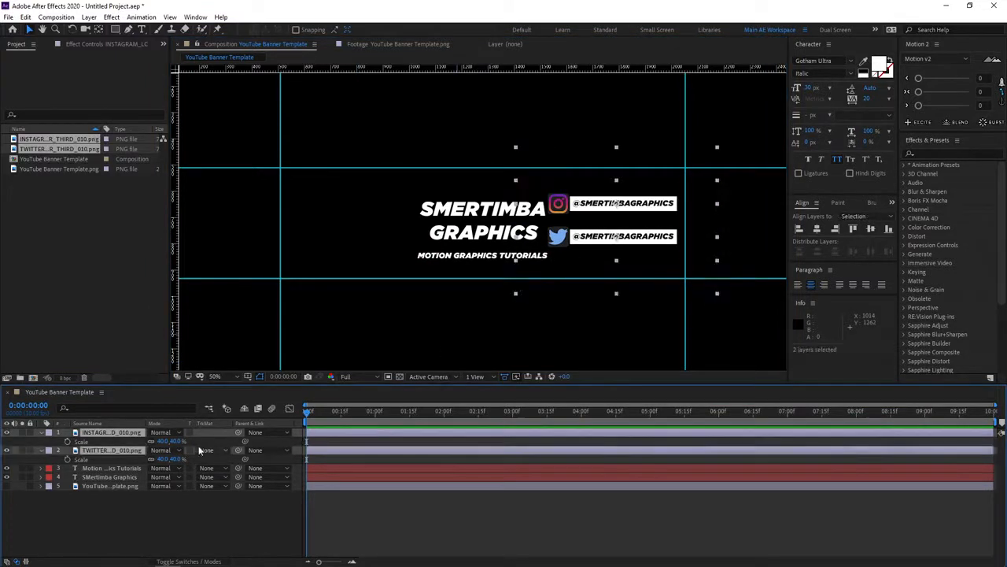
click(164, 441)
text(30)
key(Return)
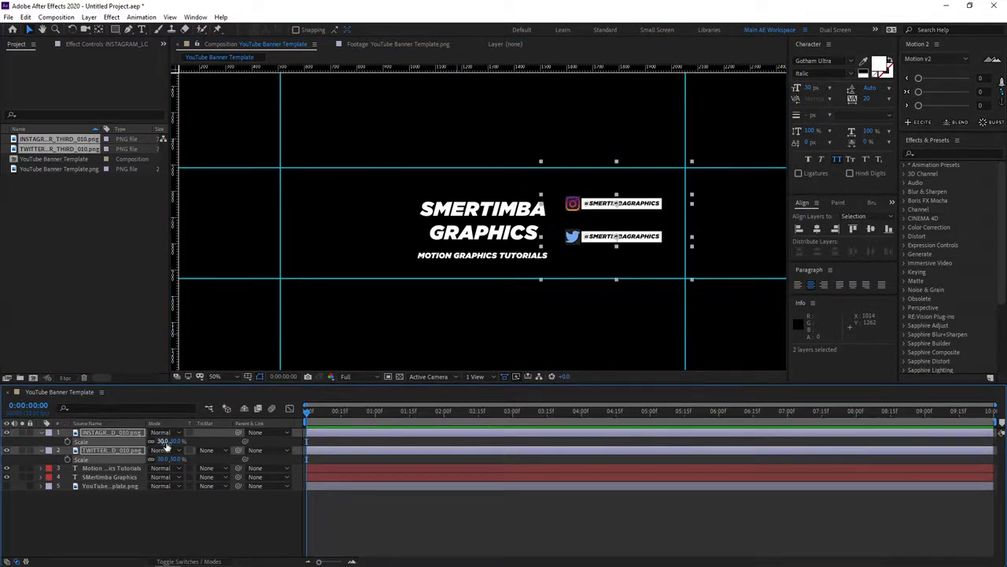
Shift both social handles slightly down together beside the title and collapse their layer properties.
click(339, 458)
click(607, 209)
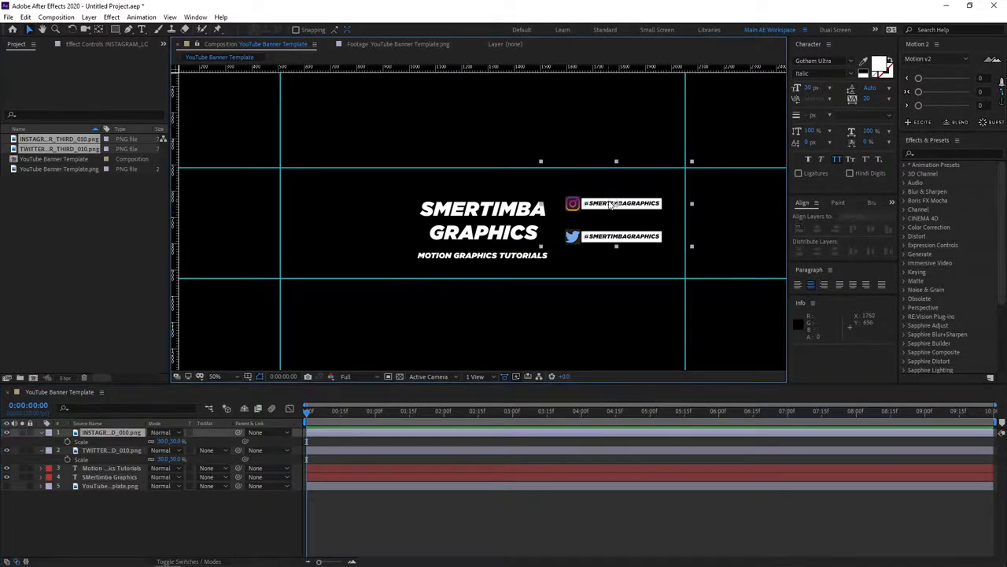
shift+click(120, 451)
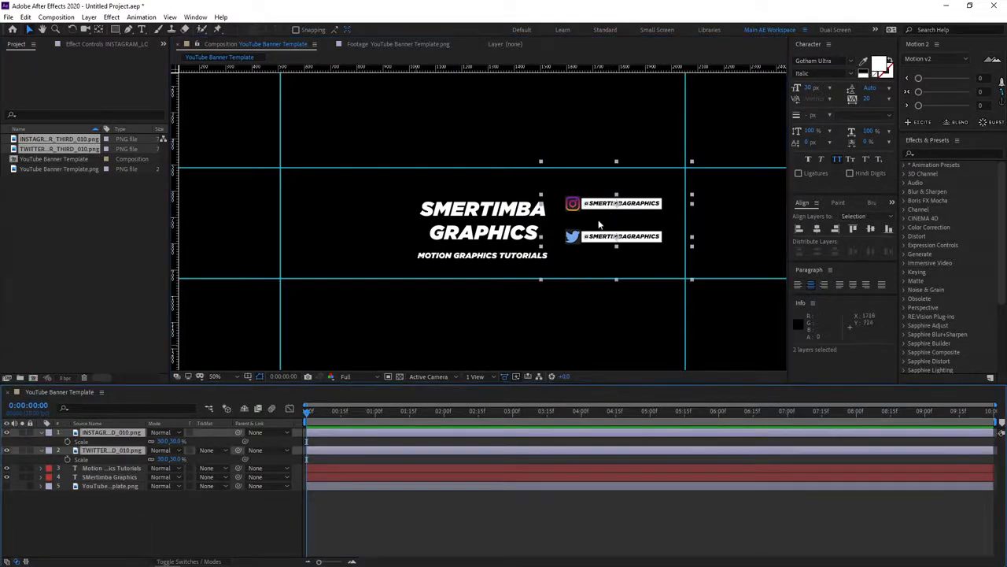
drag(634, 228, 633, 235)
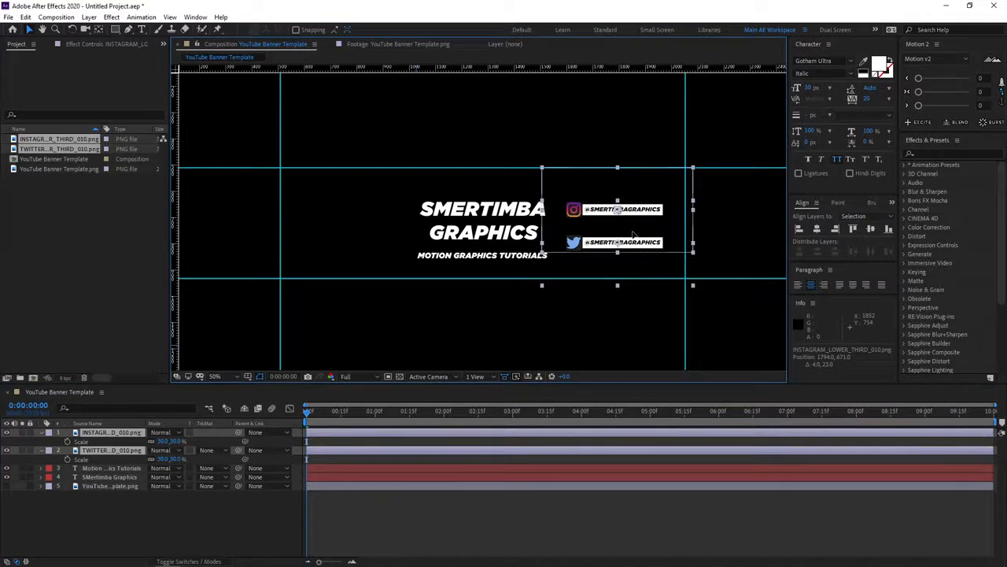
click(255, 512)
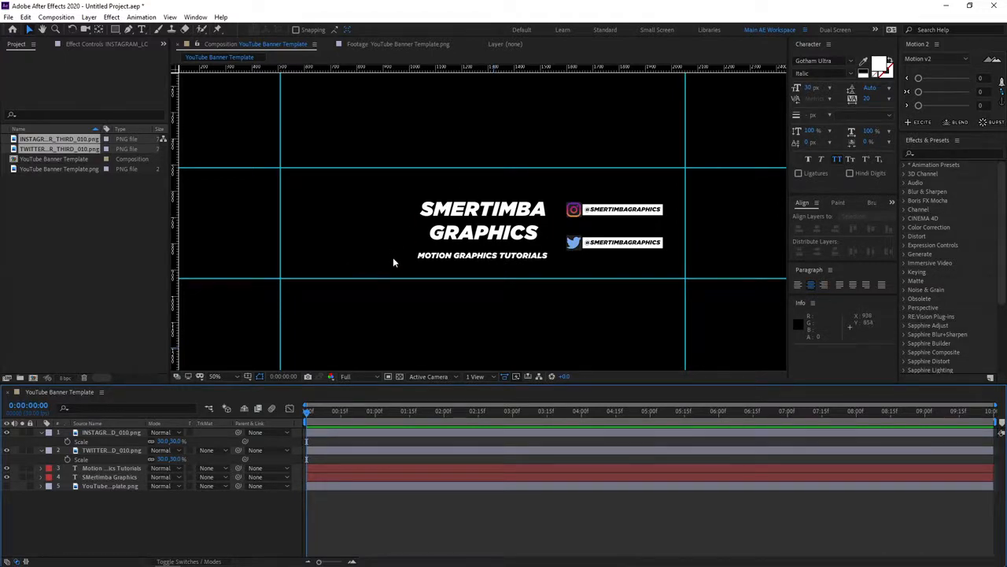
click(40, 433)
click(41, 441)
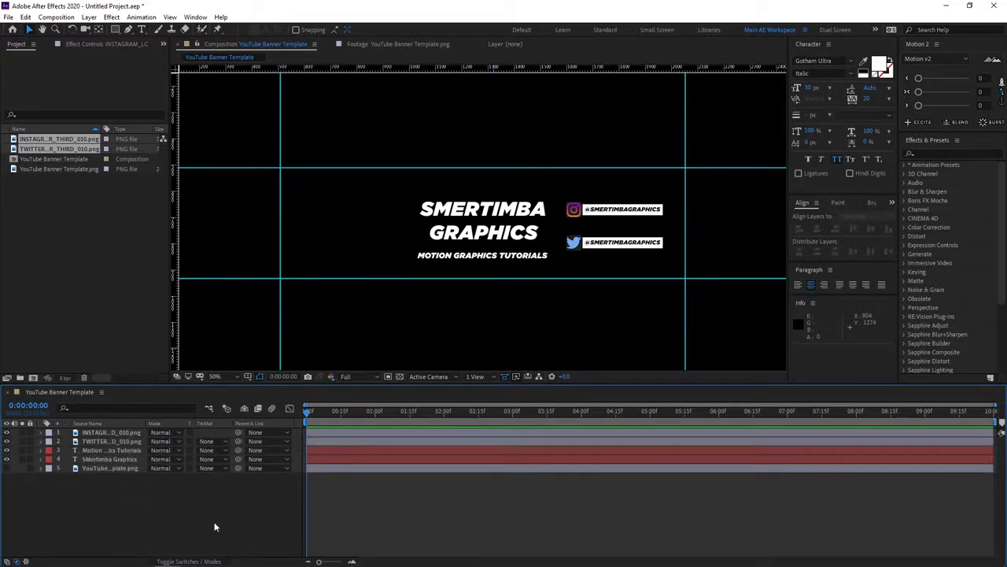
Create a white 2560 x 1440 px solid named BG and place it beneath all other layers.
right_click(134, 494)
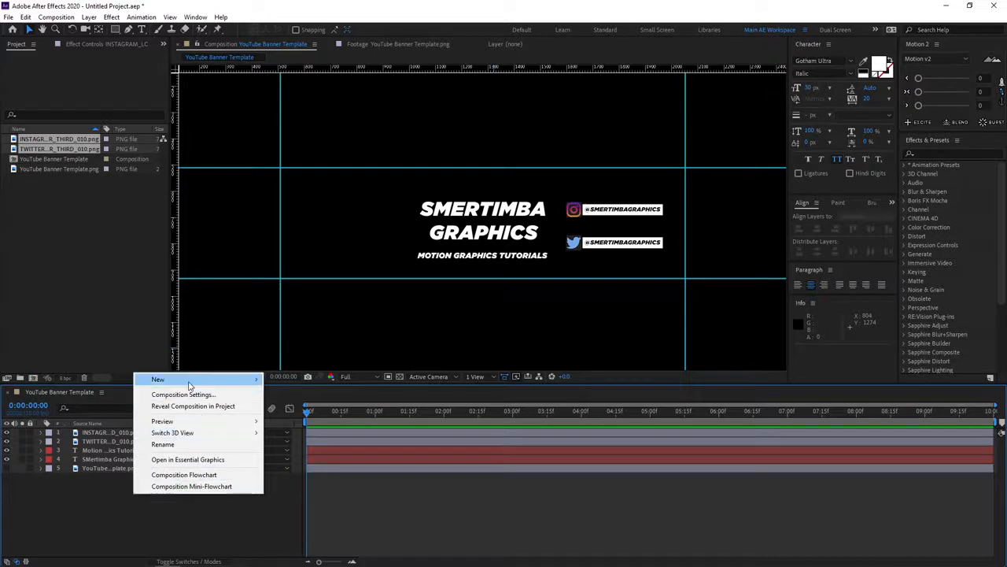
mouse_move(189, 384)
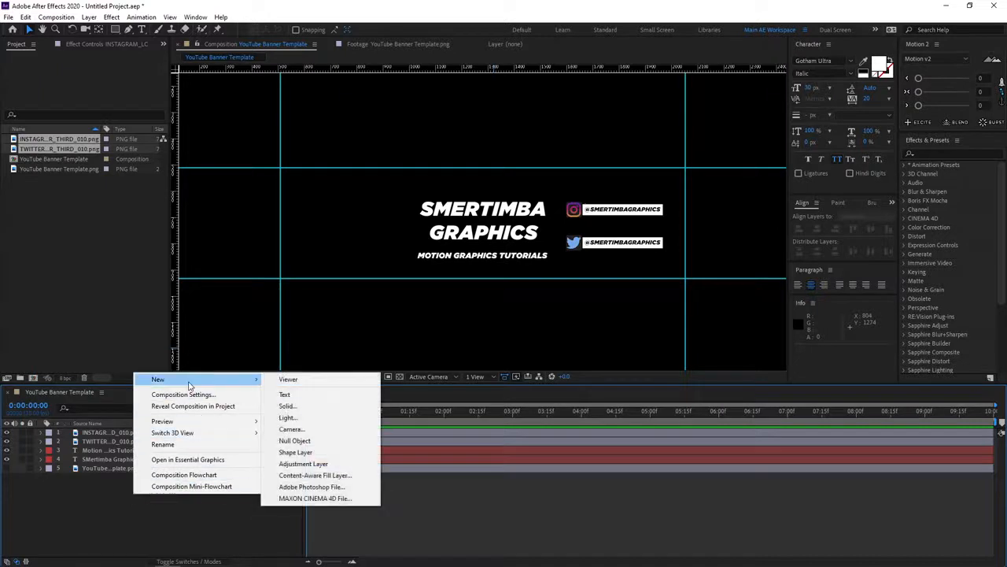
click(286, 405)
text(BG)
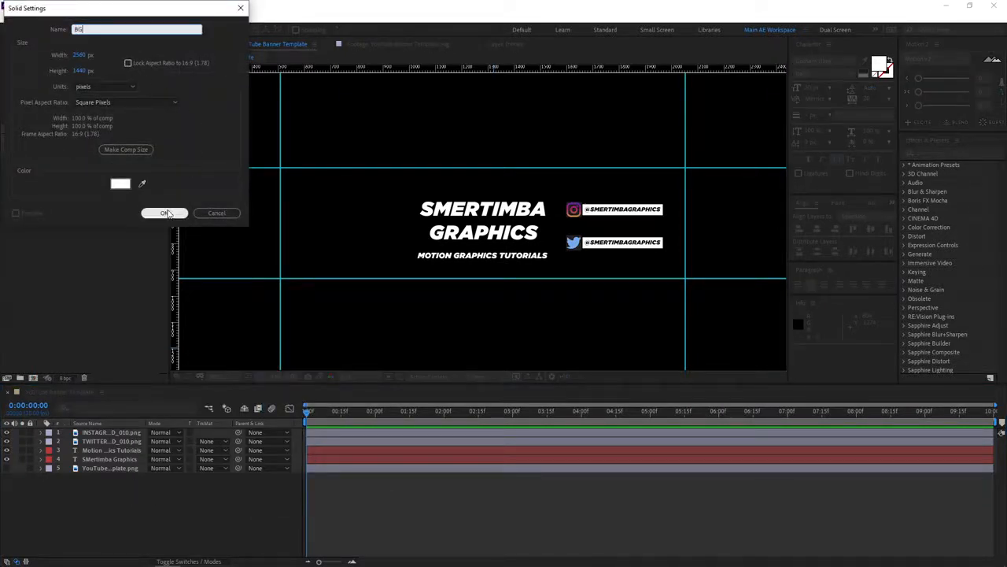
click(164, 213)
key(ctrl+shift+bracketleft)
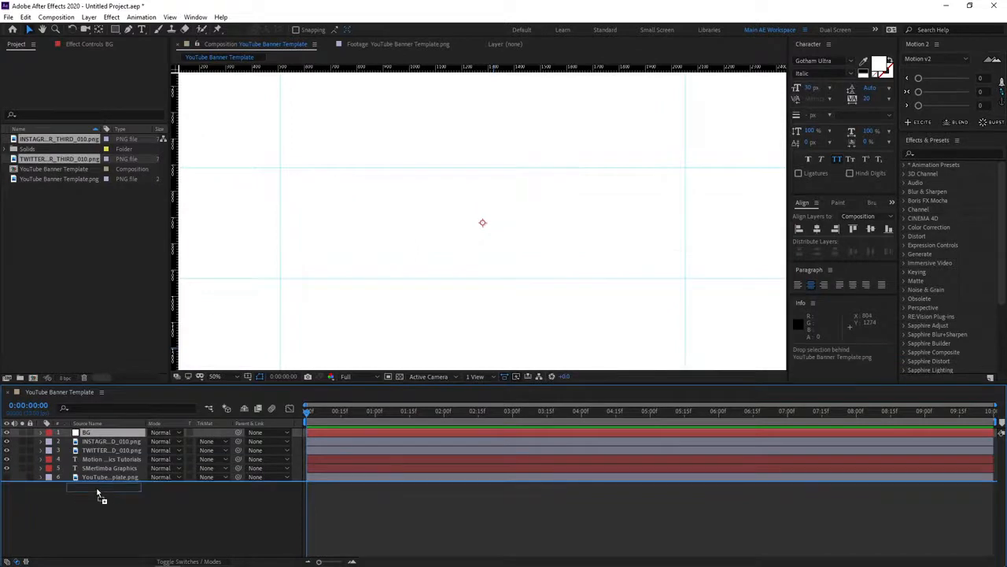
click(109, 504)
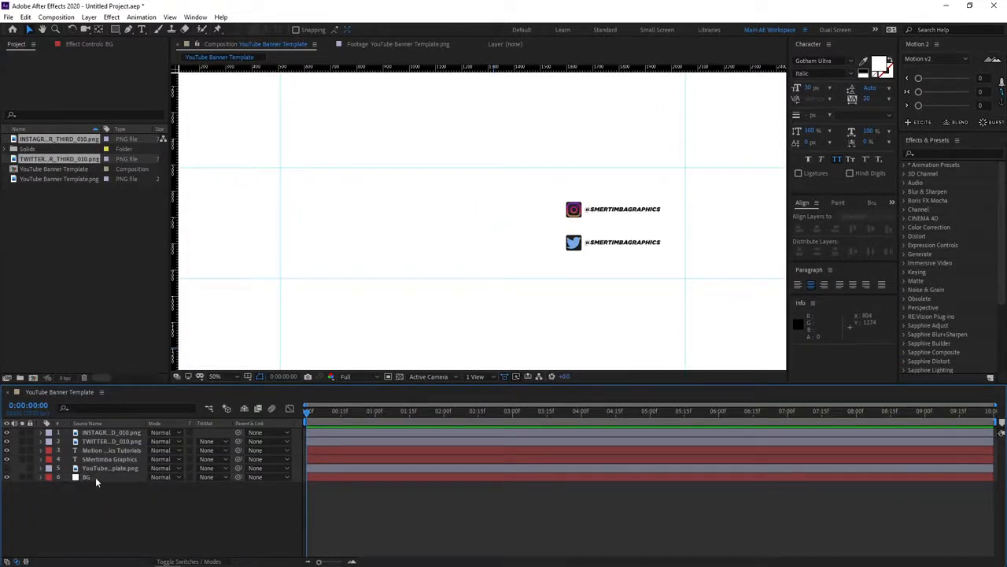
Find the Gradient Ramp effect with the search term "grad" and apply it to the BG solid.
click(95, 477)
click(946, 153)
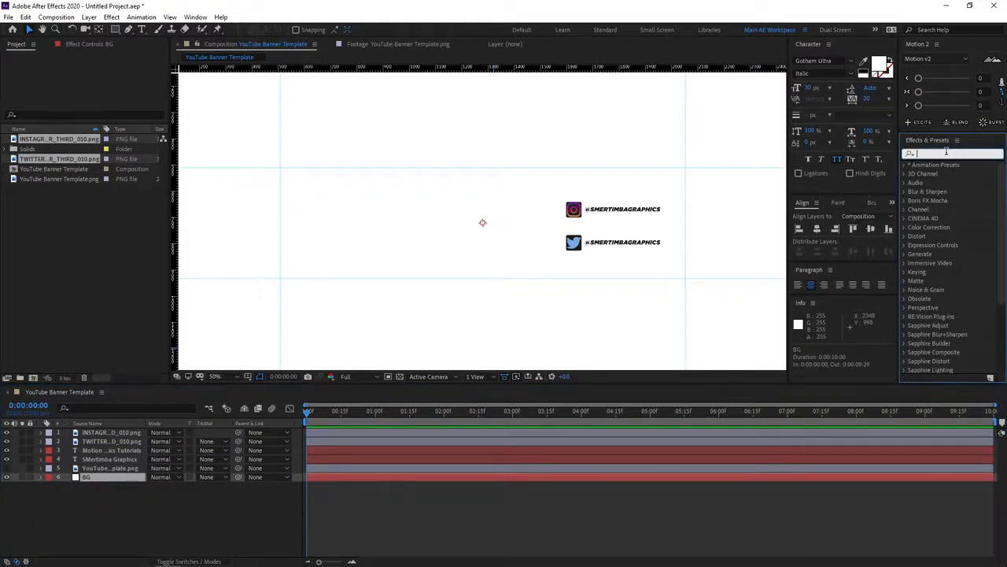
text(grad)
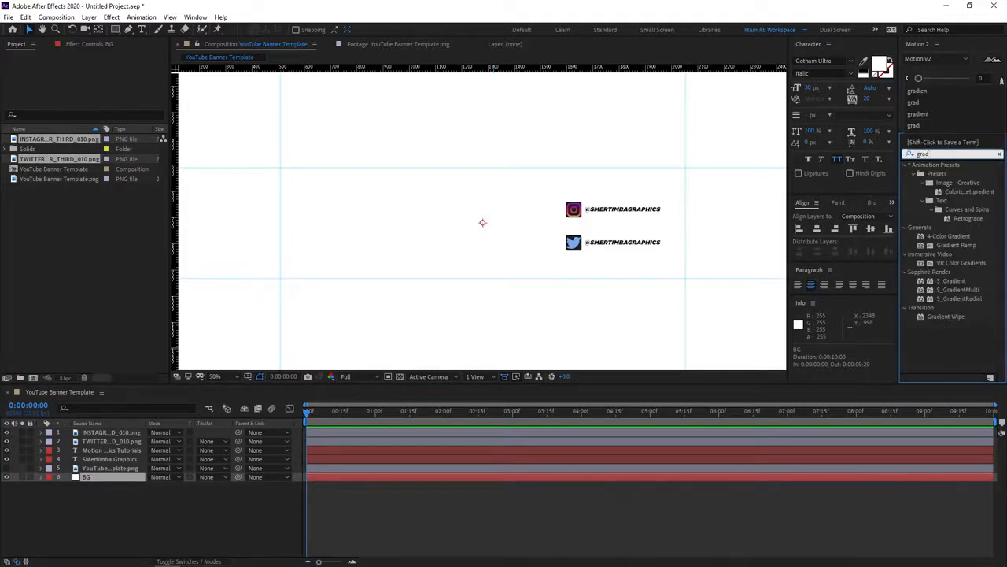
click(955, 245)
drag(957, 246, 92, 475)
click(122, 536)
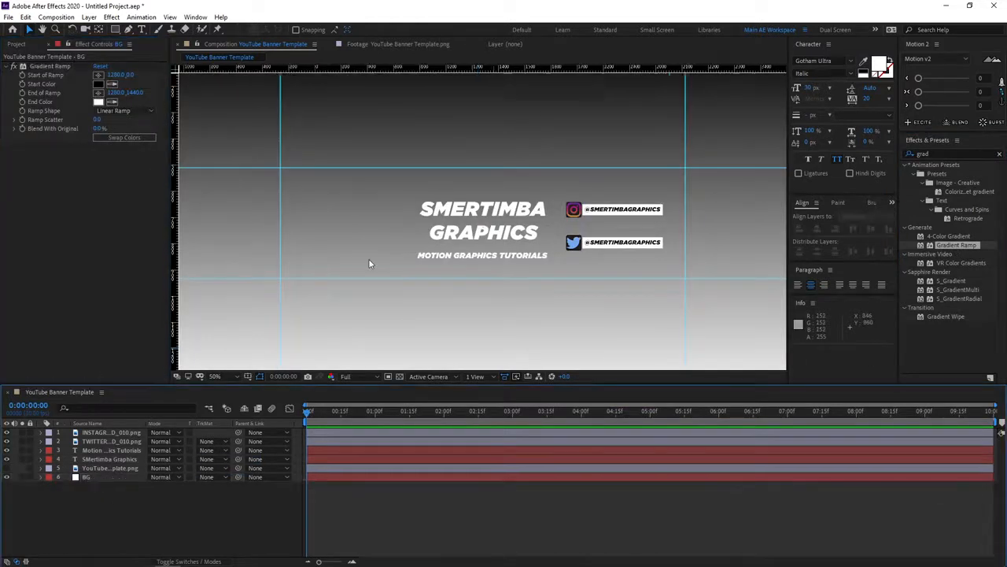
Set the Gradient Ramp's start color to purple 6C00BF.
scroll(368, 258, down, 2)
click(98, 84)
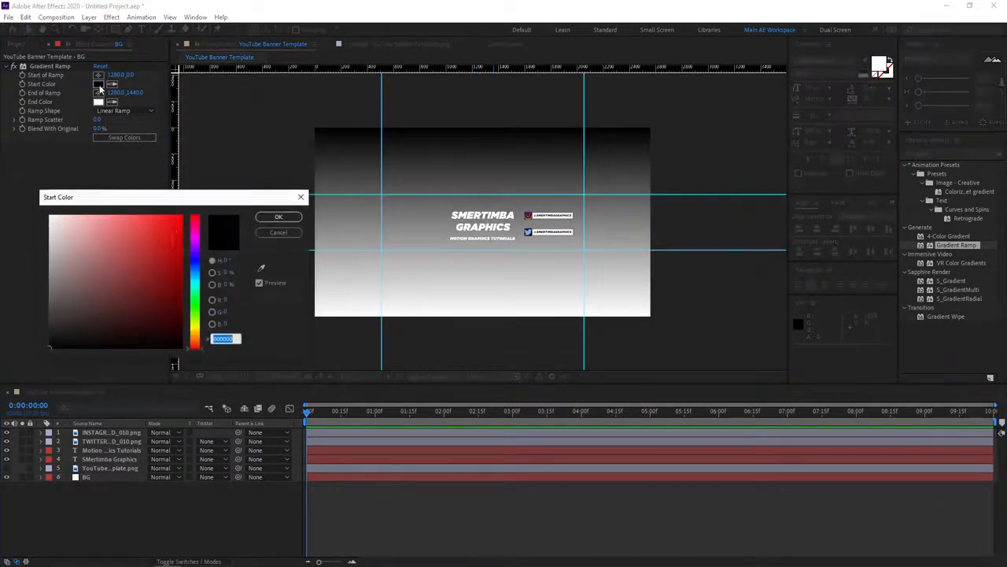
drag(197, 270, 220, 191)
drag(173, 227, 182, 248)
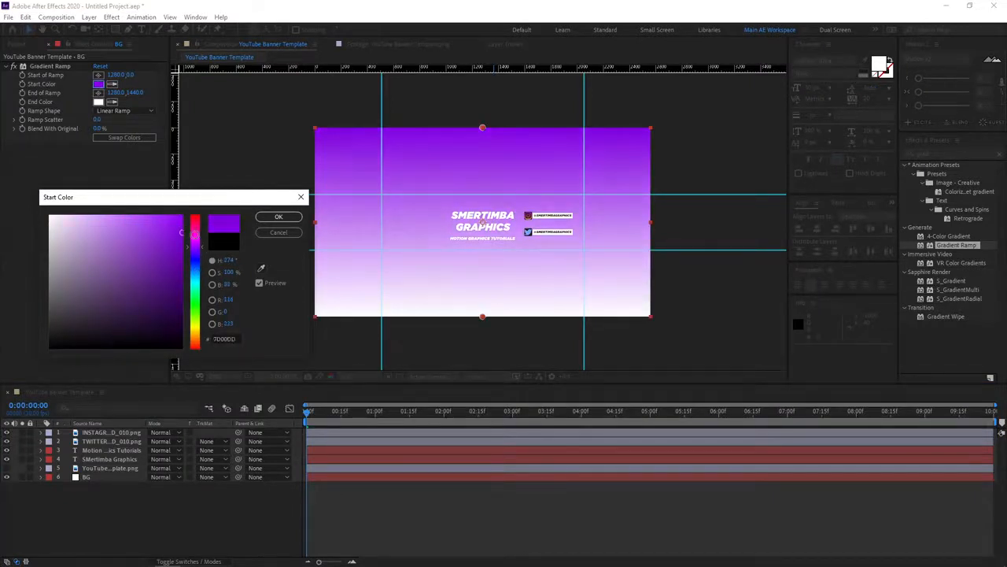
click(279, 217)
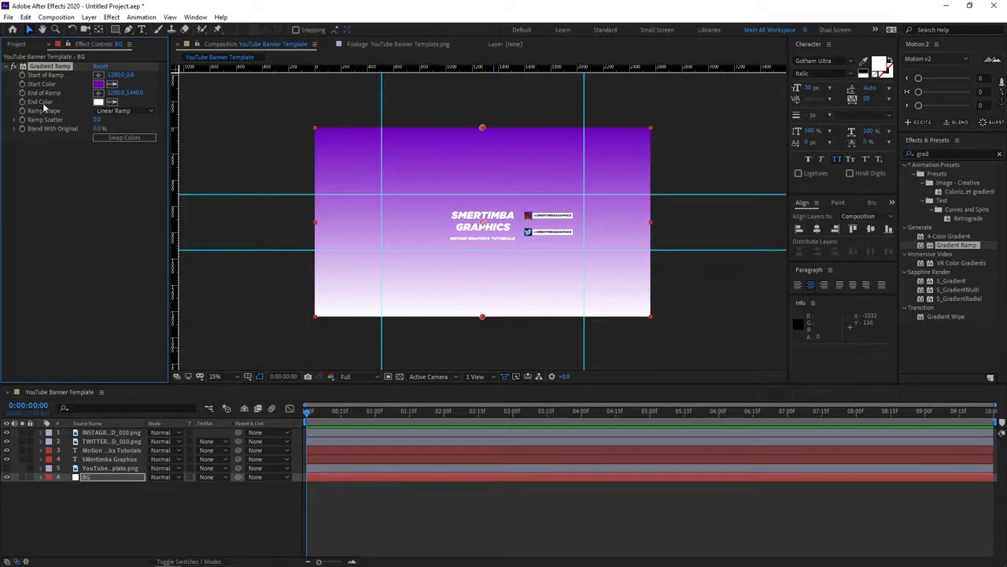
Set the Gradient Ramp's end color to bright magenta.
click(97, 101)
drag(194, 266, 183, 215)
click(279, 216)
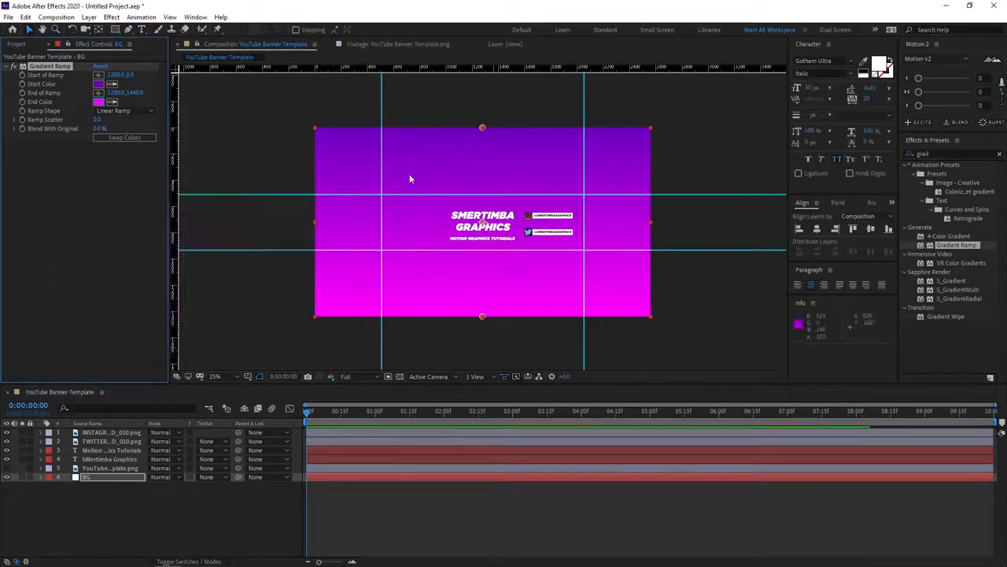
Make the Gradient Ramp diagonal by setting its start at the banner's upper-left corner and its end at the lower-right corner.
click(97, 74)
click(315, 130)
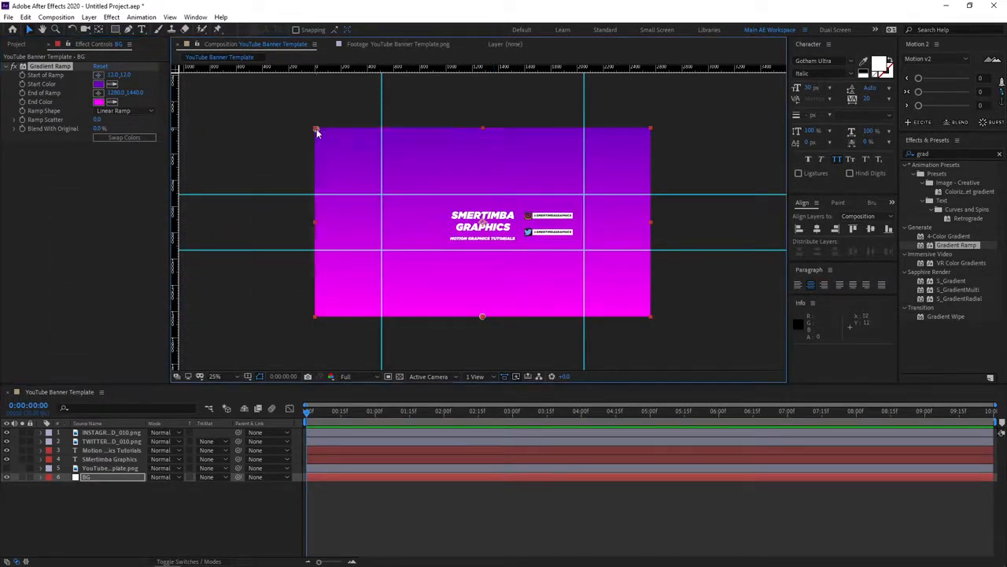
click(97, 92)
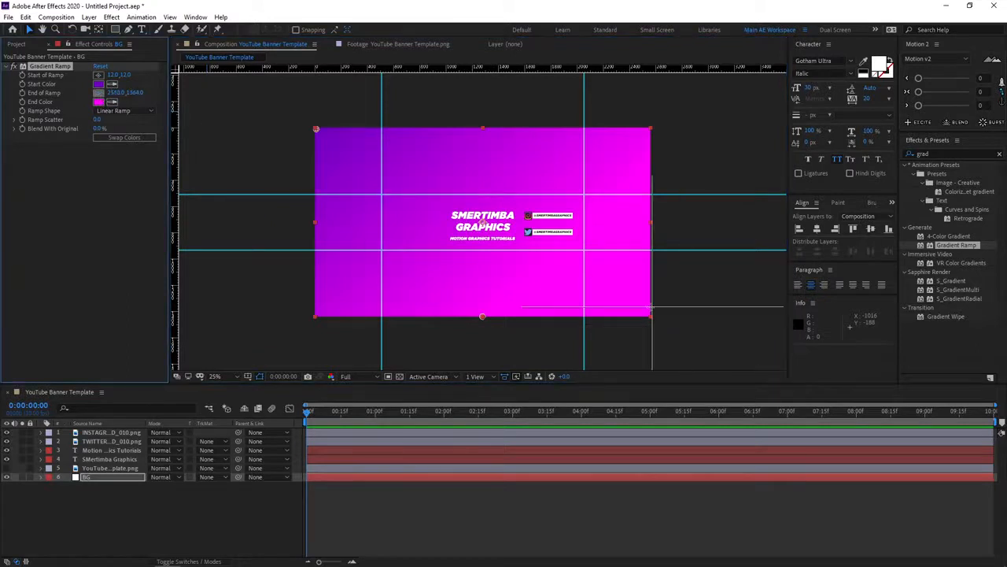
click(650, 316)
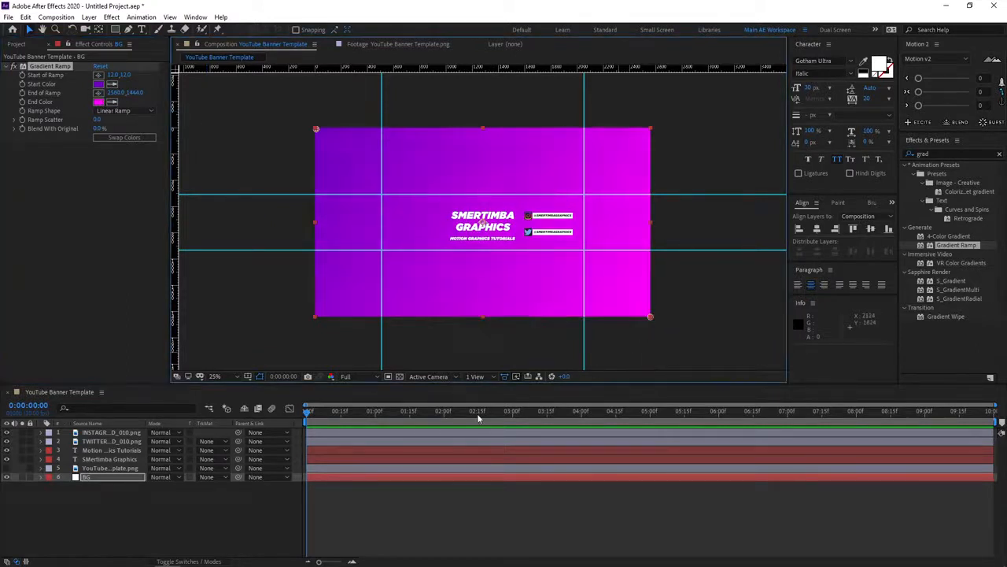
click(228, 505)
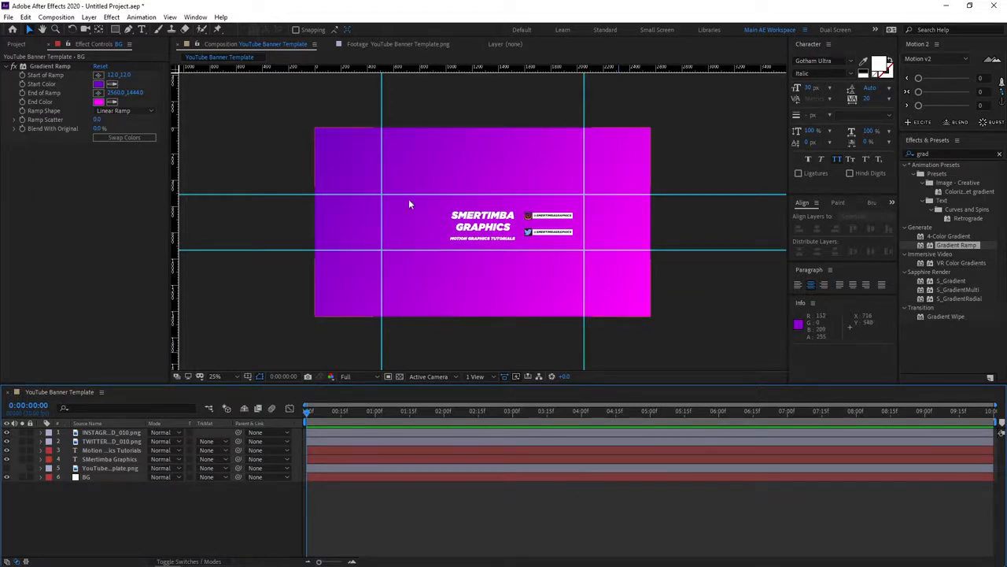
Add After Effects Logo.png as the top layer at 40% scale, in the lower-left corner of the guide area.
scroll(448, 245, up, 2)
scroll(447, 245, down, 2)
scroll(510, 227, up, 2)
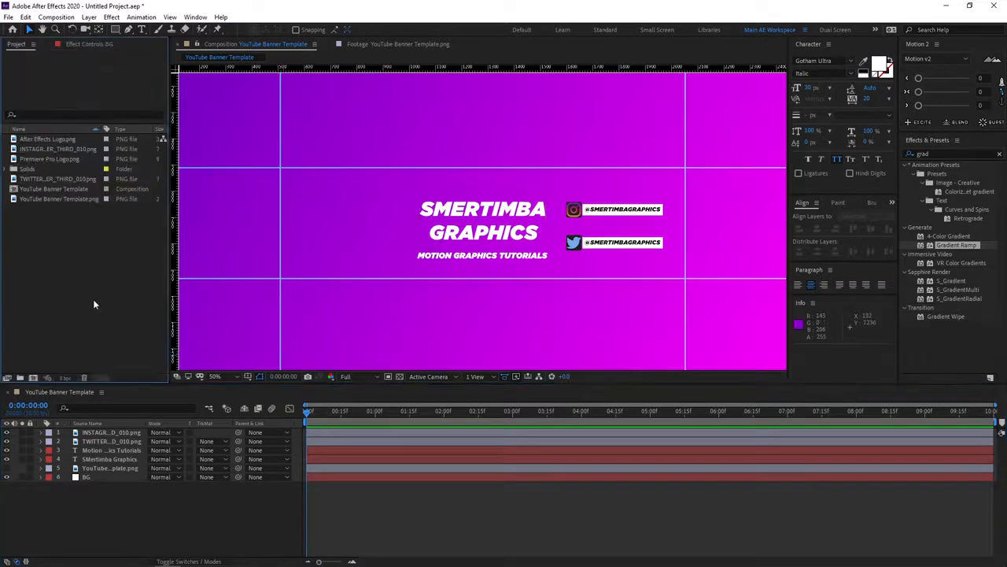
drag(68, 142, 117, 440)
key(s)
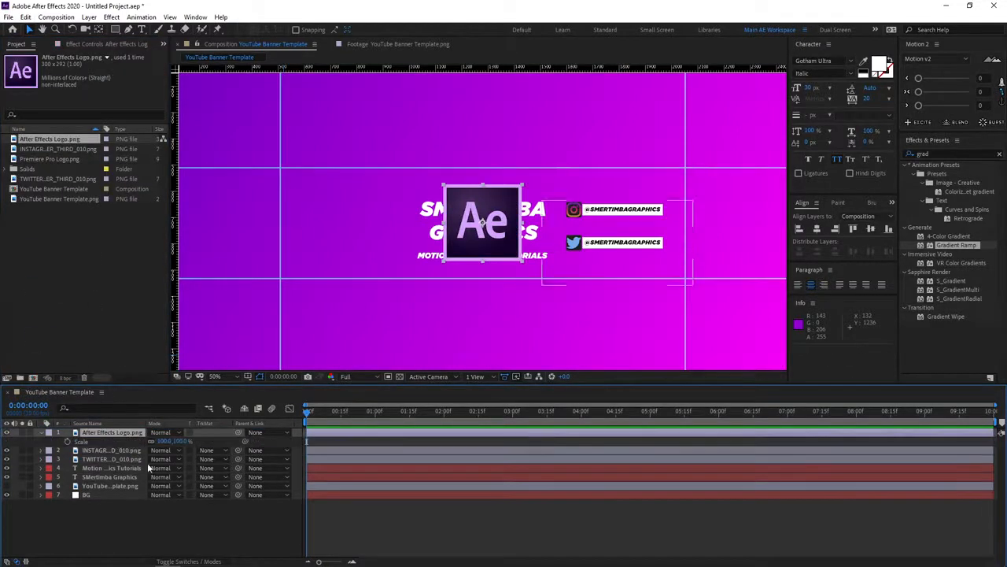
drag(177, 441, 167, 446)
drag(482, 226, 299, 265)
click(89, 273)
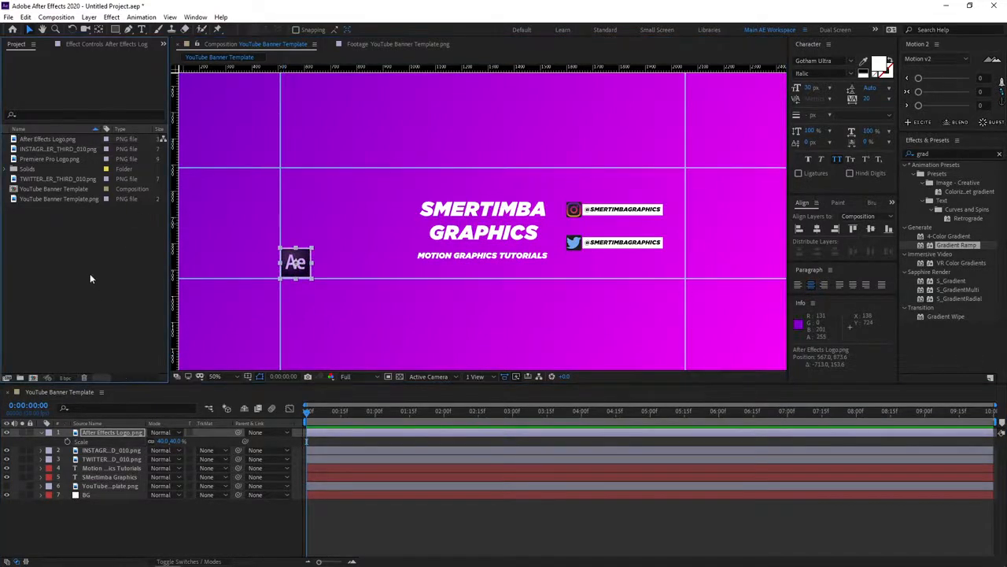
Add Premiere Pro Logo.png as the top layer at 17% scale, directly to the right of the After Effects logo.
drag(61, 158, 112, 433)
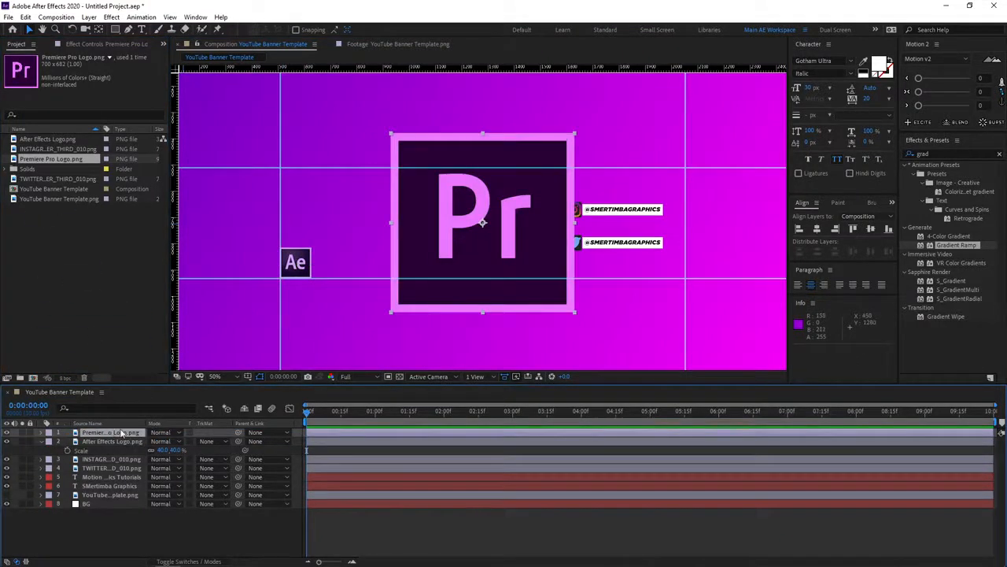
key(s)
click(160, 441)
text(18)
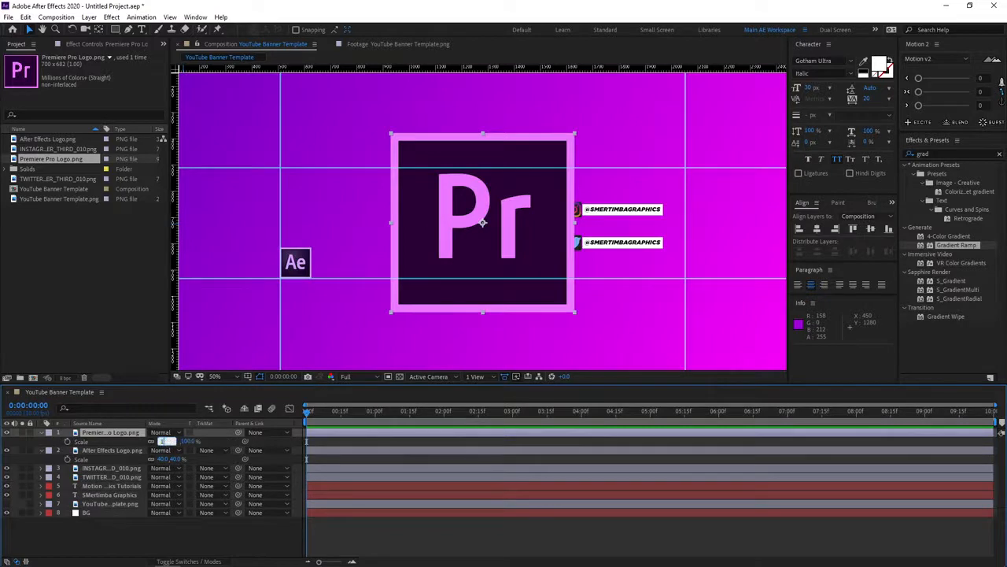
key(Return)
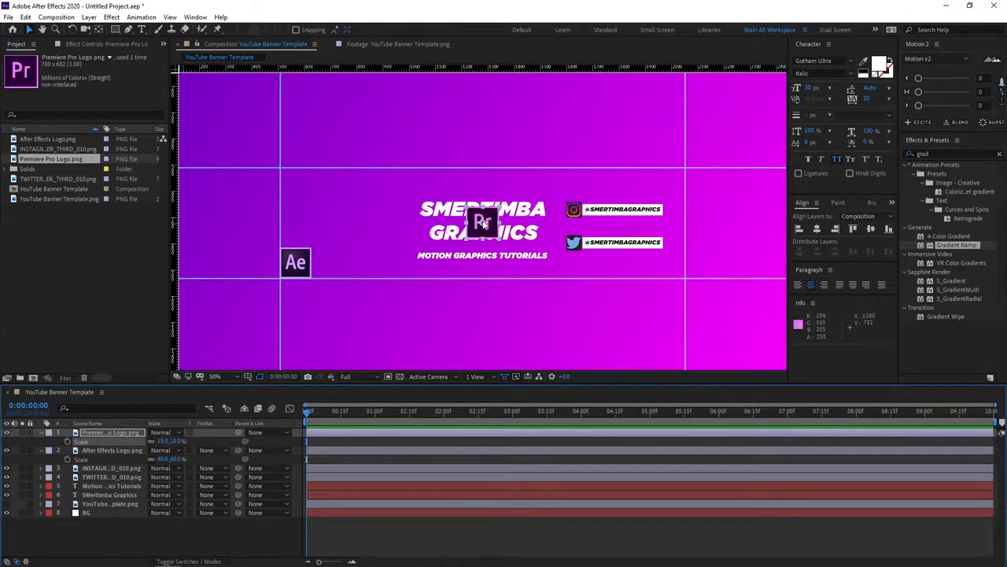
click(177, 442)
text(17)
key(Return)
drag(483, 227, 331, 266)
click(278, 535)
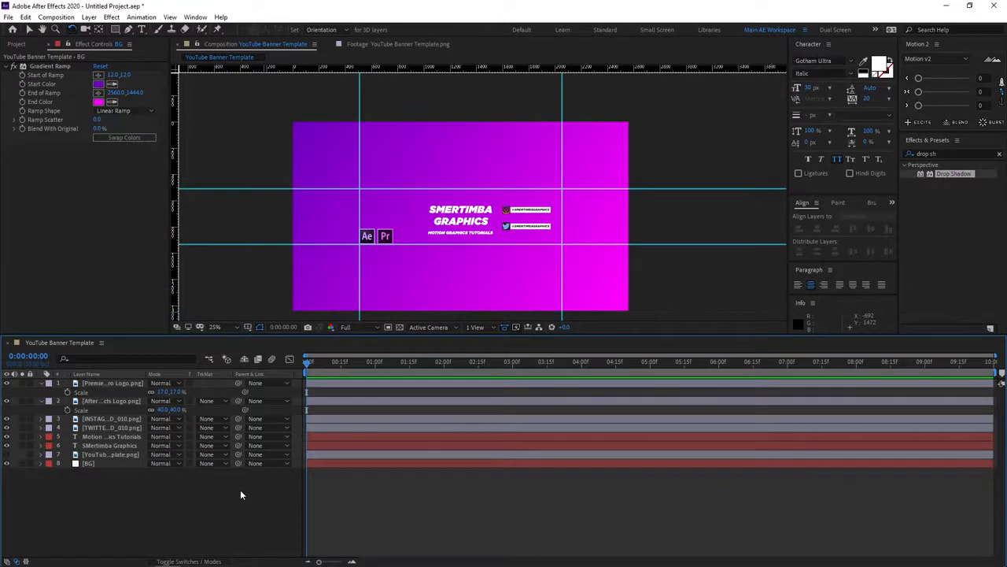
Create a frame-sized dark purple rectangle shape layer, rotated diagonally and positioned to cover the banner's upper-left corner.
double_click(117, 29)
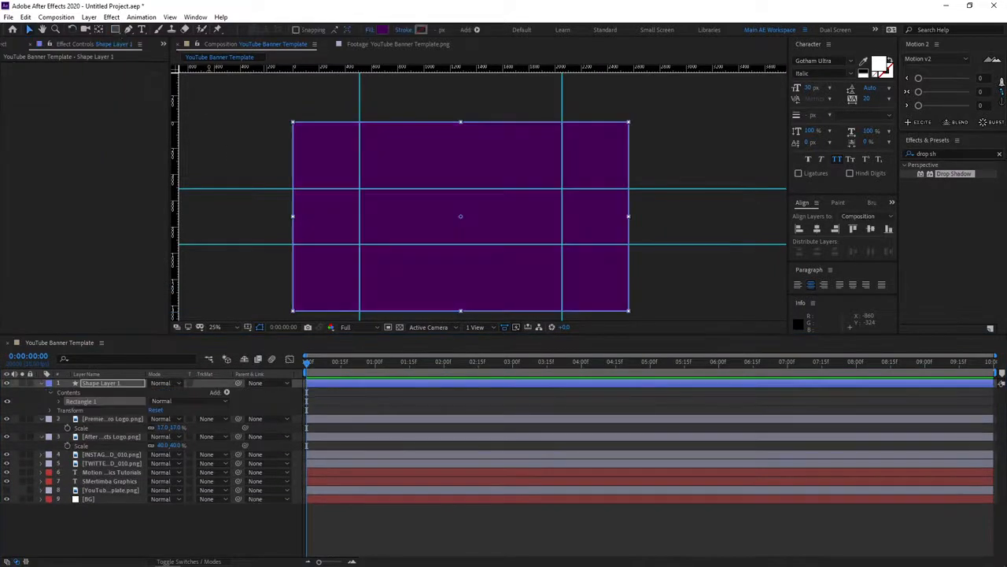
drag(535, 200, 363, 137)
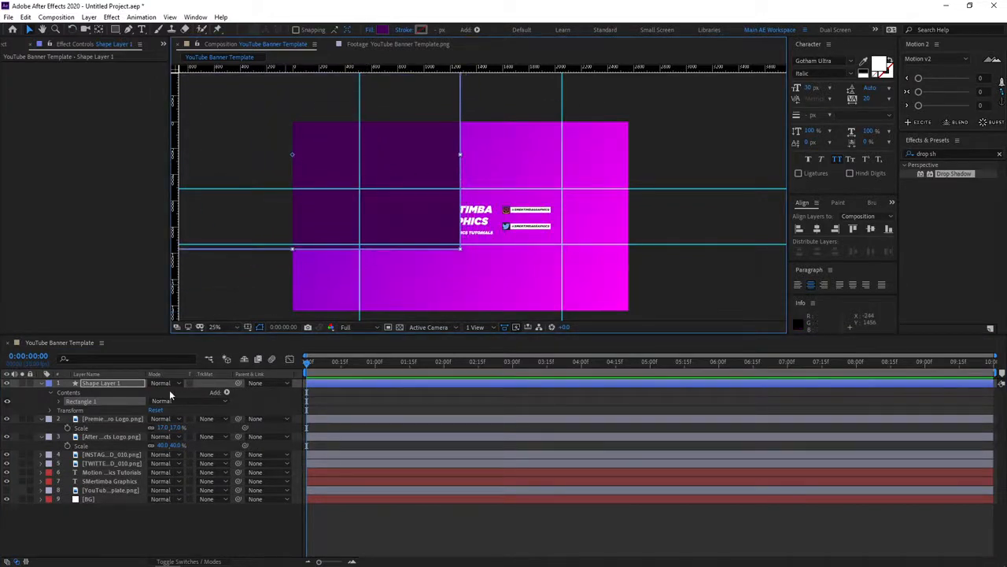
key(w)
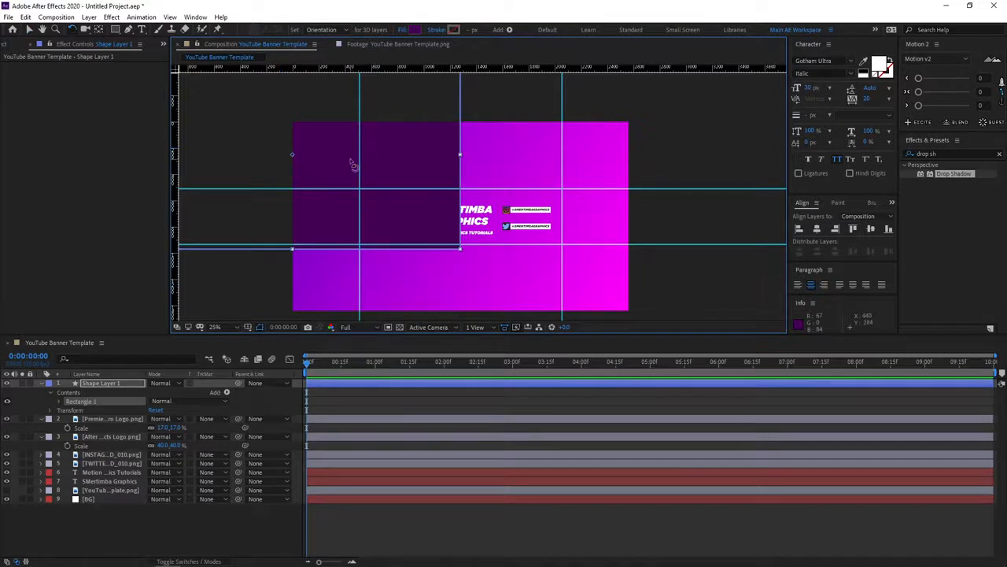
drag(355, 165, 363, 116)
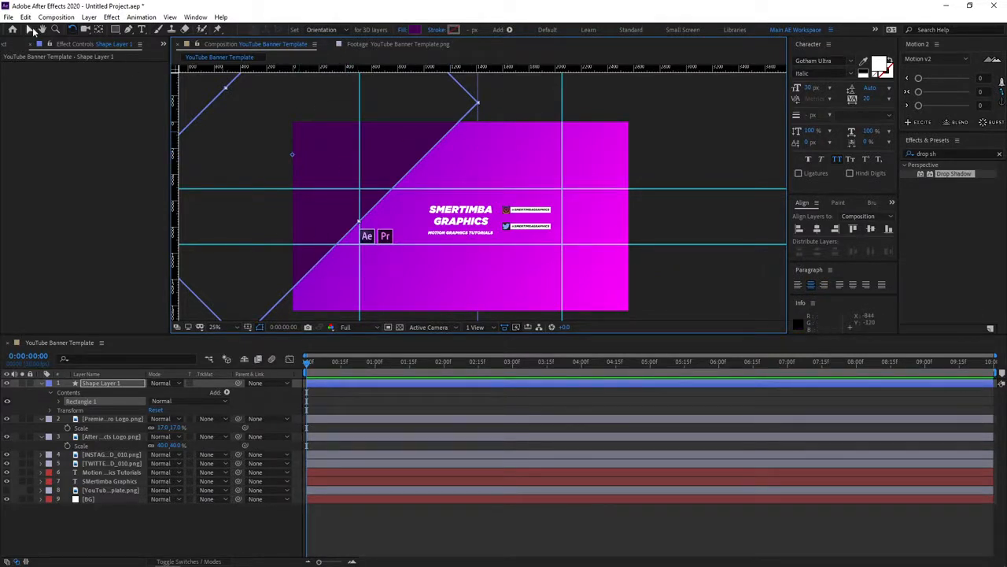
key(v)
drag(333, 156, 371, 149)
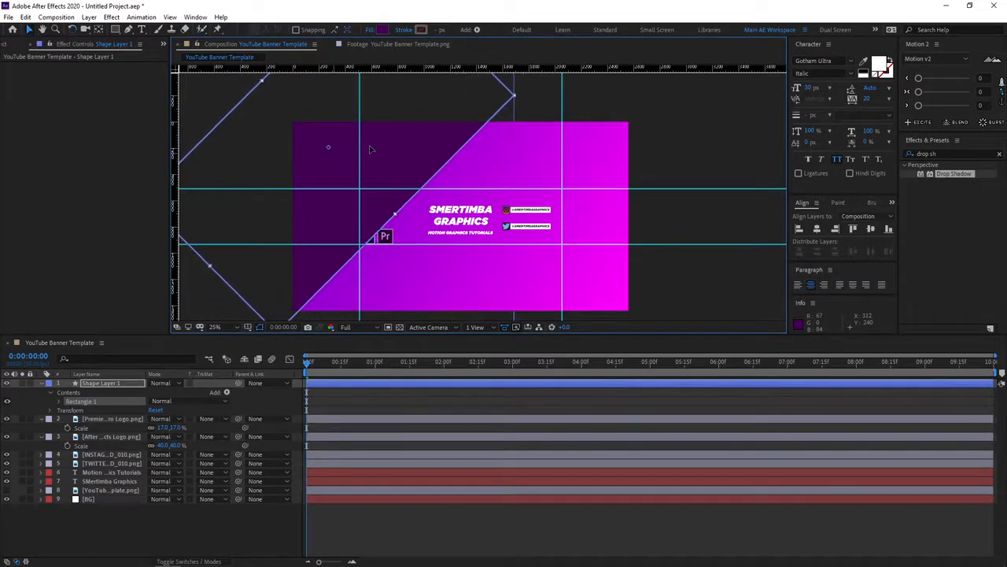
Find the Turbulent Displace effect with the search term "turbu" and apply it to the rectangle shape layer.
click(938, 153)
key(BackSpace)
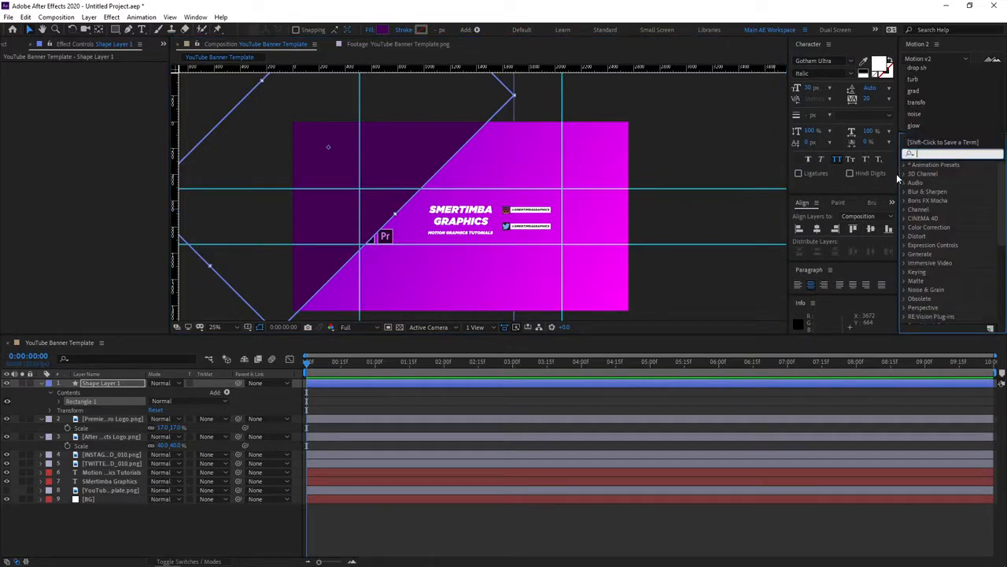
text(tur)
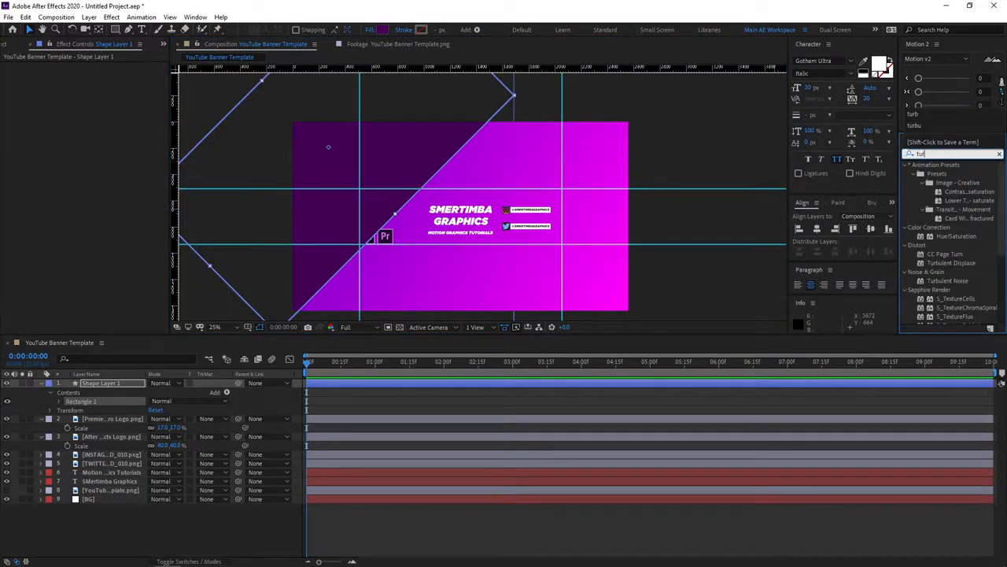
text(bu)
drag(950, 173, 118, 385)
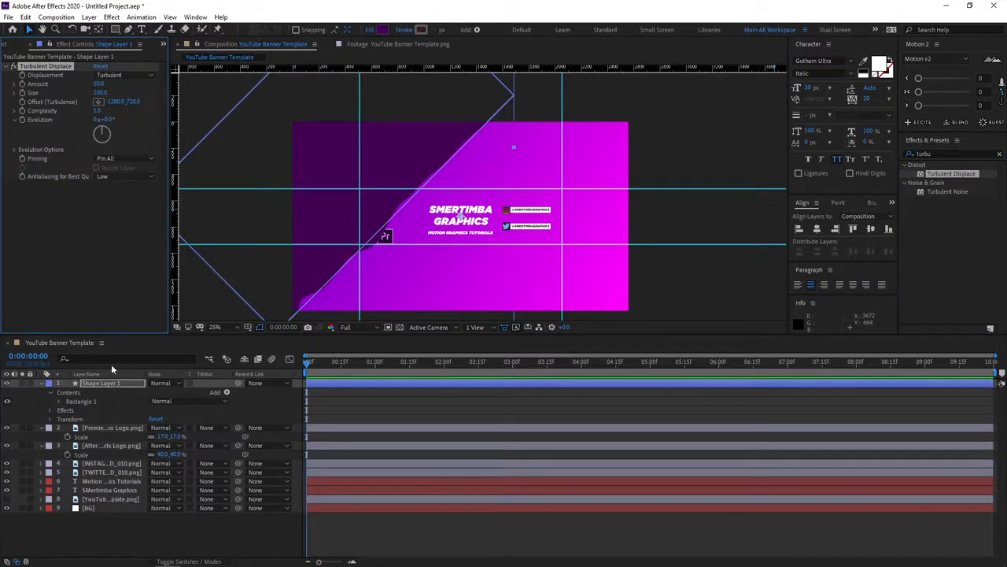
Rename the rectangle shape layer as LEFT.
key(Return)
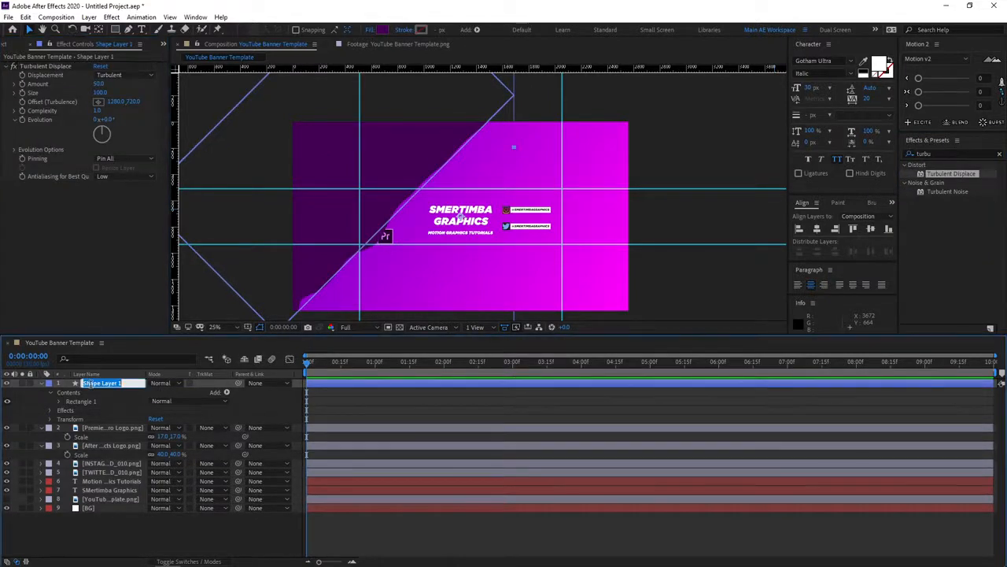
text(LEFT)
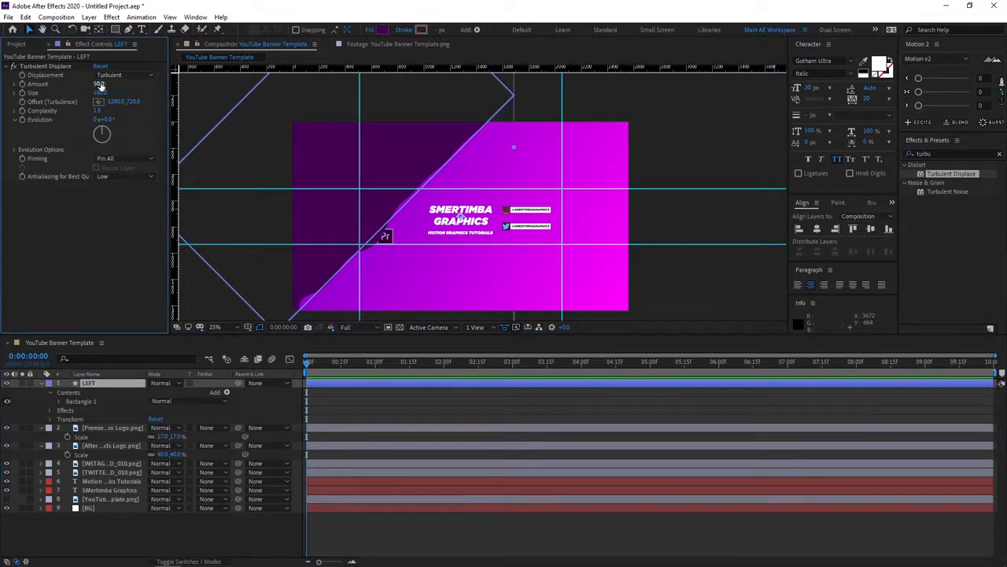
Set the Turbulent Displace amount to 120 and size to 208, and nudge the LEFT shape slightly to the right.
drag(96, 83, 121, 84)
click(100, 83)
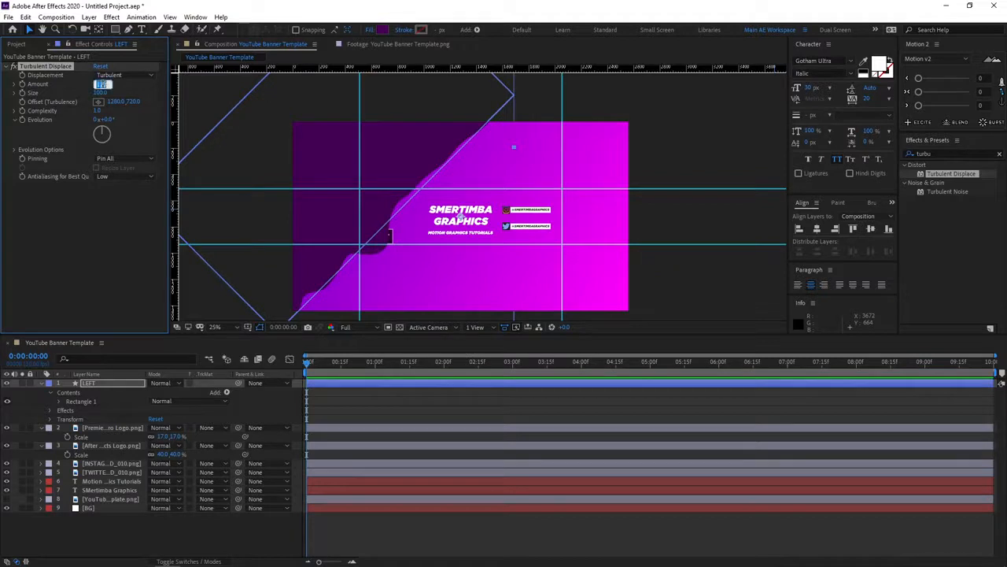
key(Return)
drag(100, 92, 163, 93)
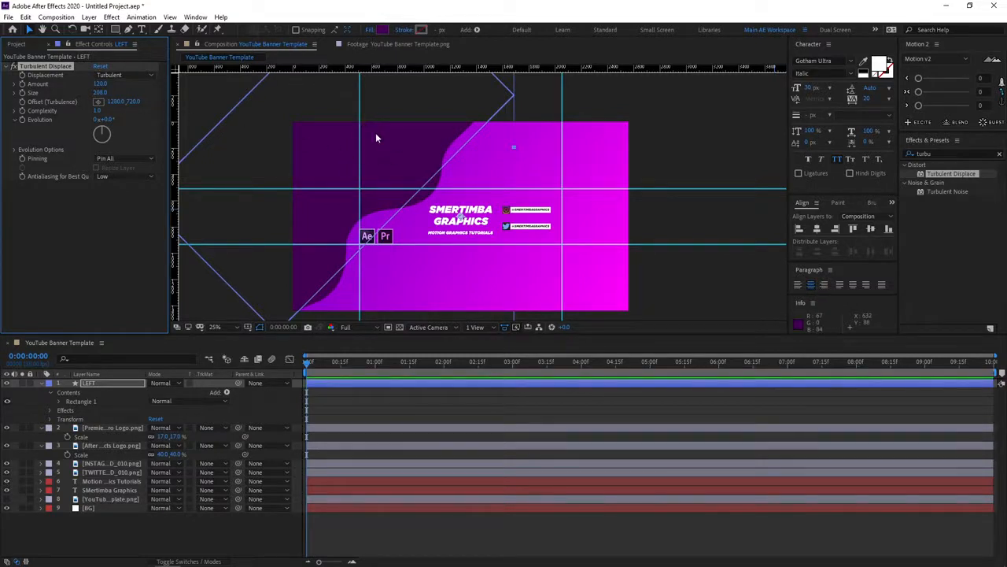
mouse_move(375, 136)
mouse_down()
mouse_move(396, 139)
mouse_move(383, 138)
mouse_up()
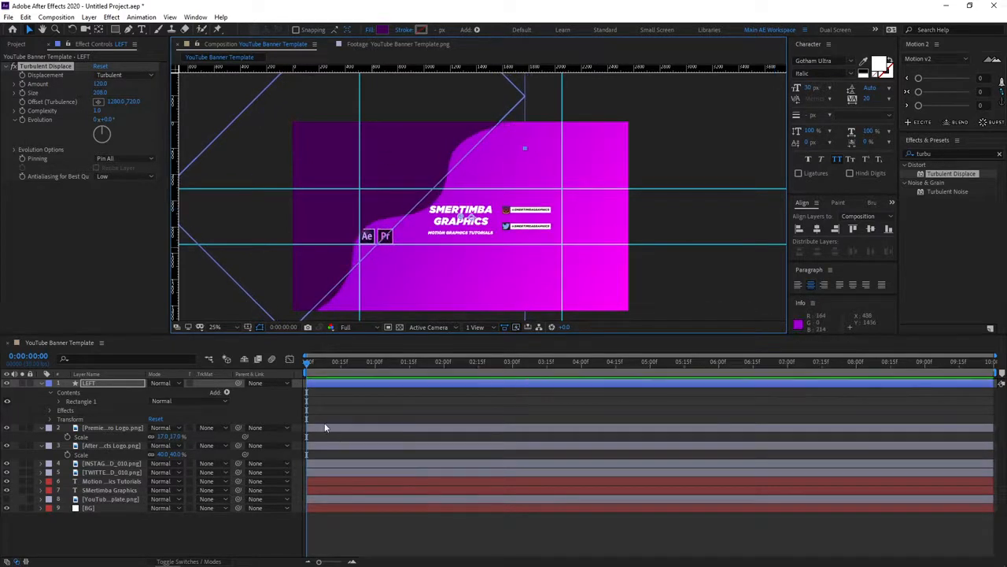
click(251, 535)
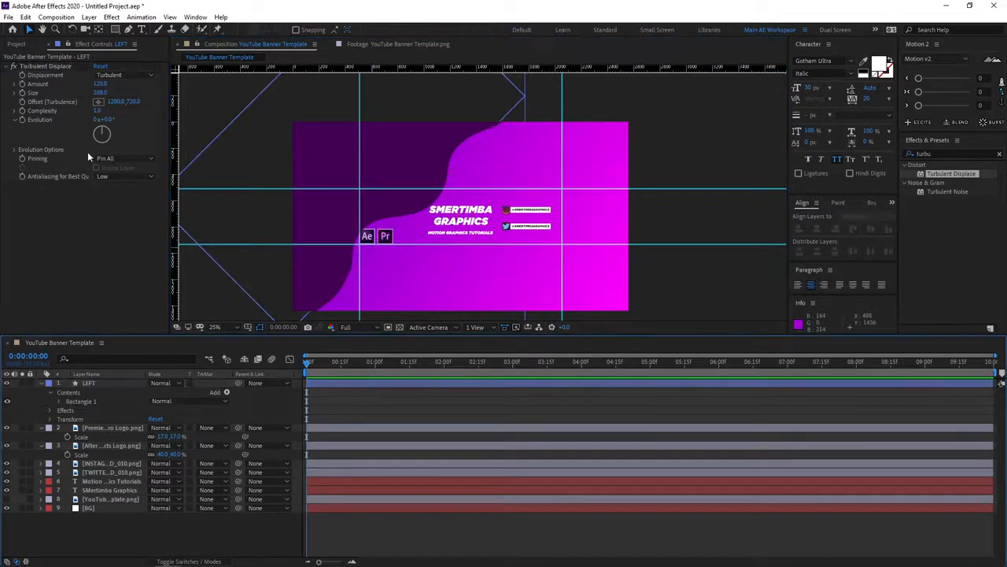
Find the Drop Shadow effect with the search term "drop sha" and apply it to the LEFT layer.
click(960, 153)
text(drop s)
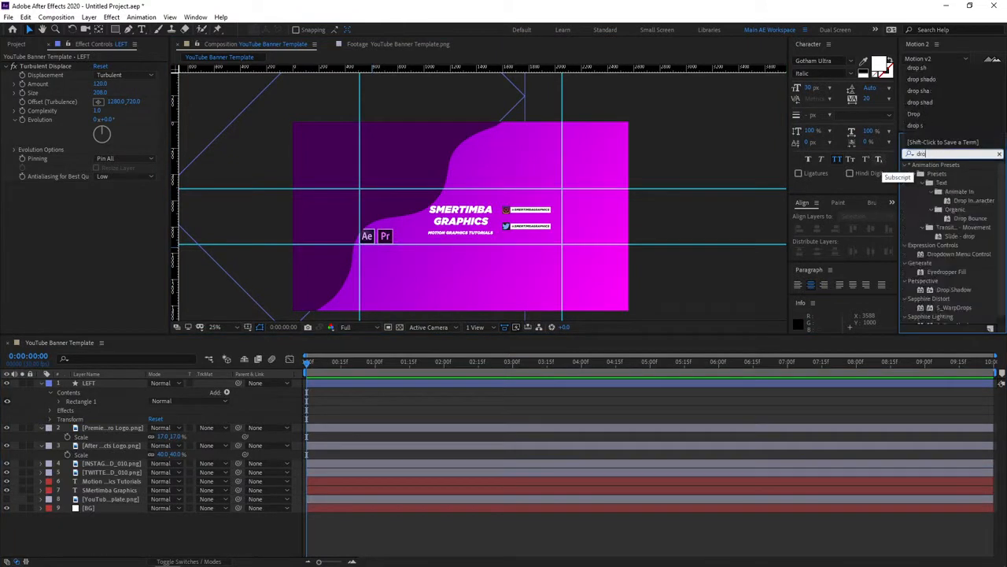
text(ha)
drag(947, 173, 100, 382)
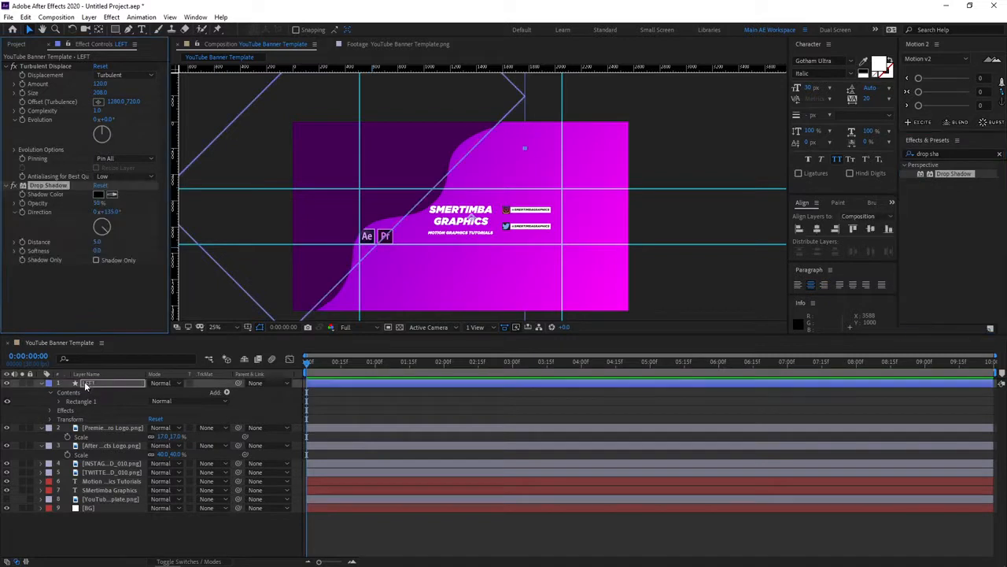
Set the LEFT layer's Drop Shadow distance to 120 and softness to 30.
drag(99, 244, 113, 243)
click(100, 244)
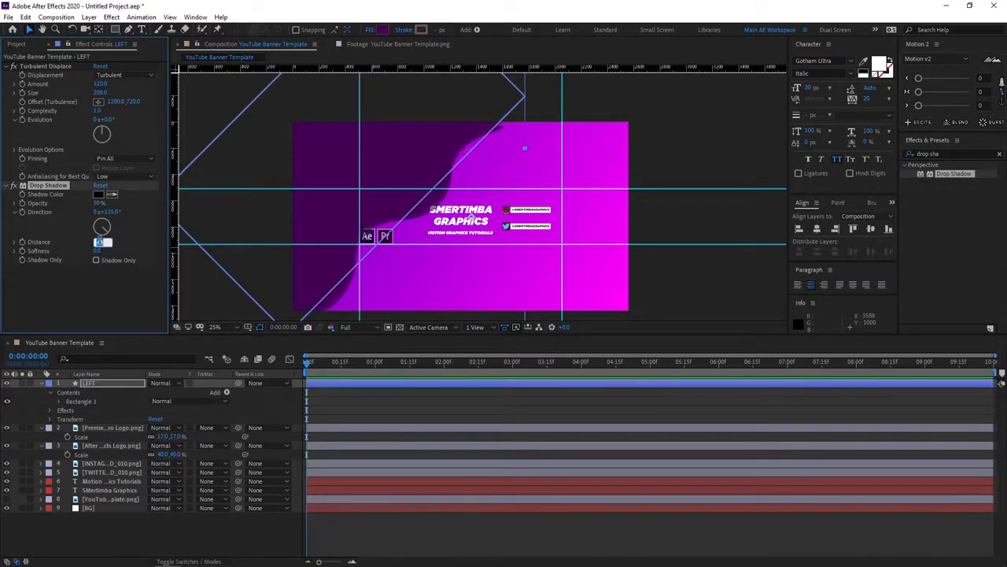
text(120)
key(Return)
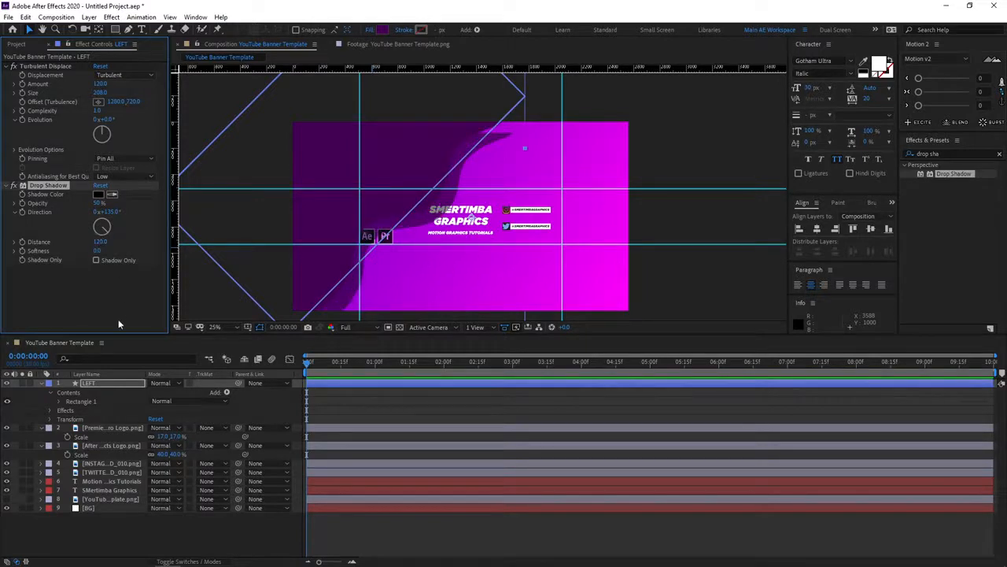
click(115, 304)
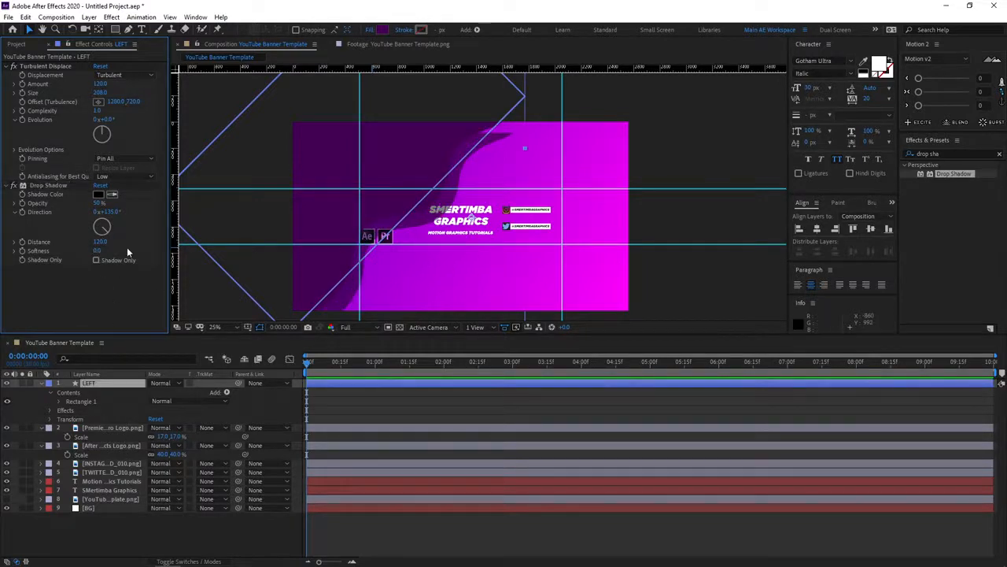
drag(99, 252, 108, 248)
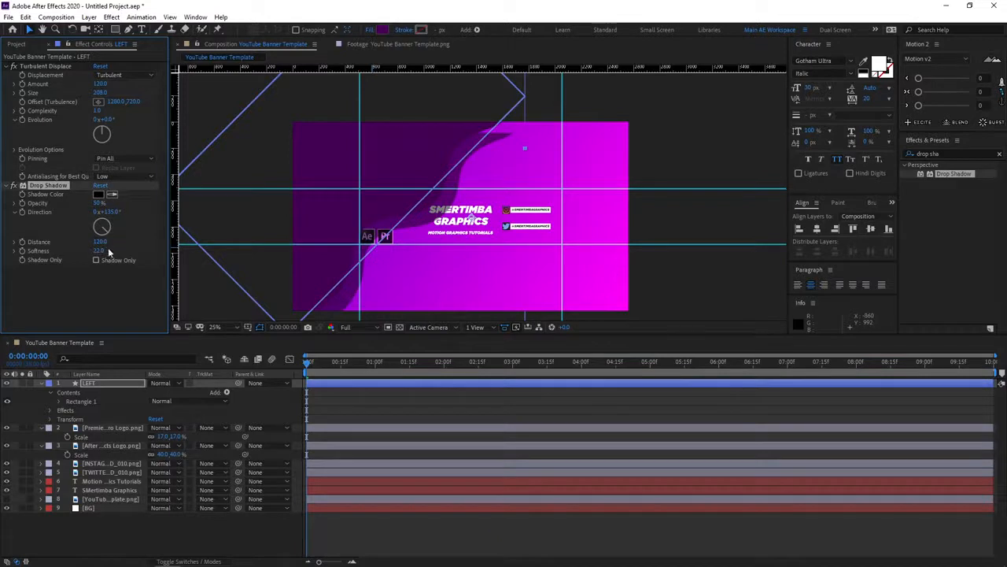
click(97, 251)
text(30)
key(Return)
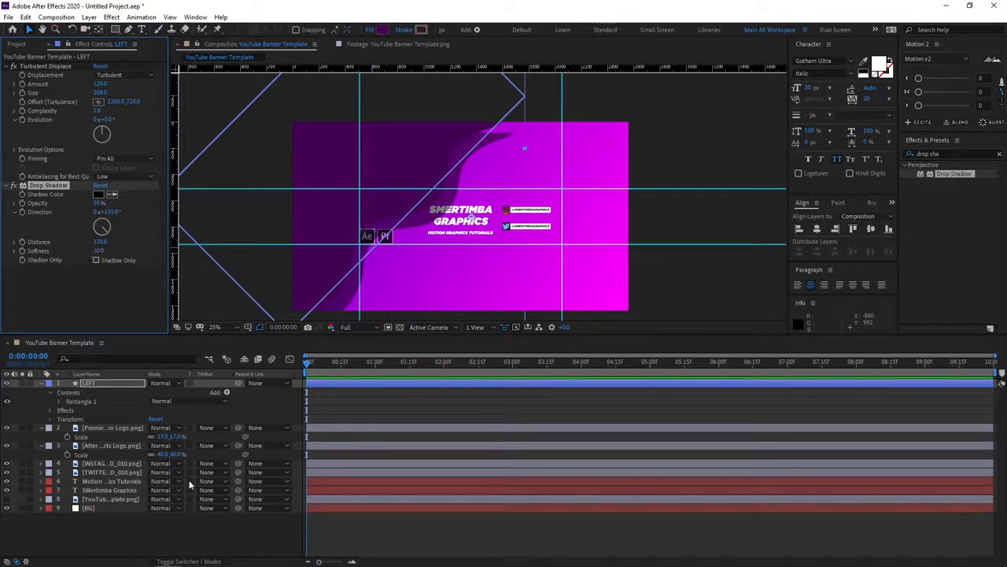
Reorder the LEFT layer so it sits directly above the BG layer, beneath all text and logos.
click(204, 526)
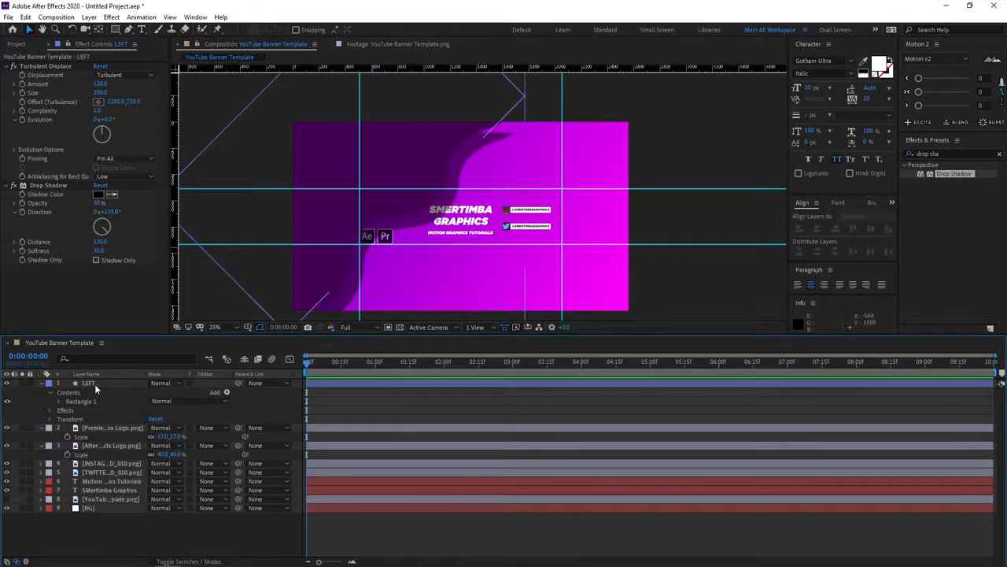
drag(94, 384, 94, 510)
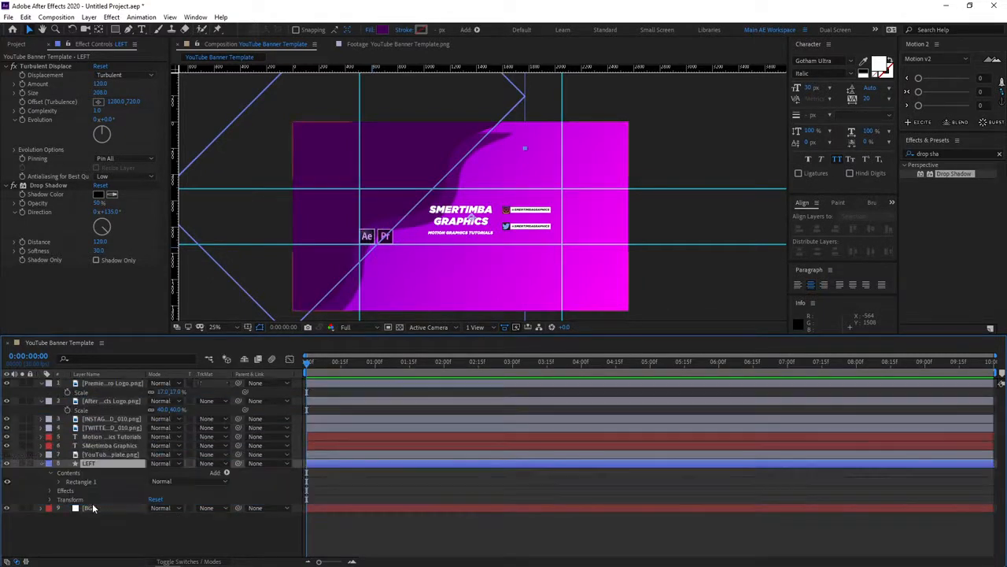
click(166, 535)
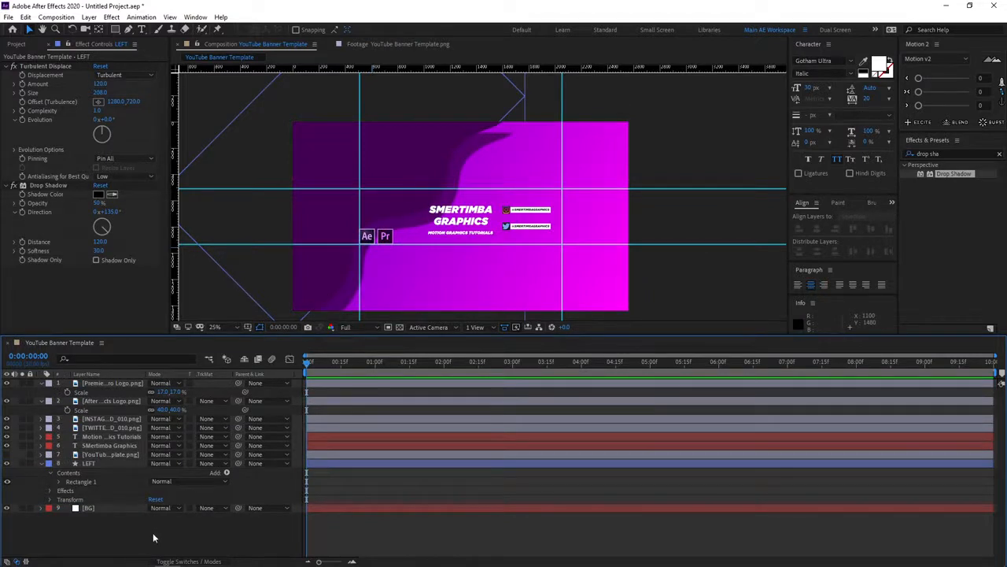
Duplicate the LEFT shape layer and rename the copy RIGHT.
click(98, 465)
key(ctrl+d)
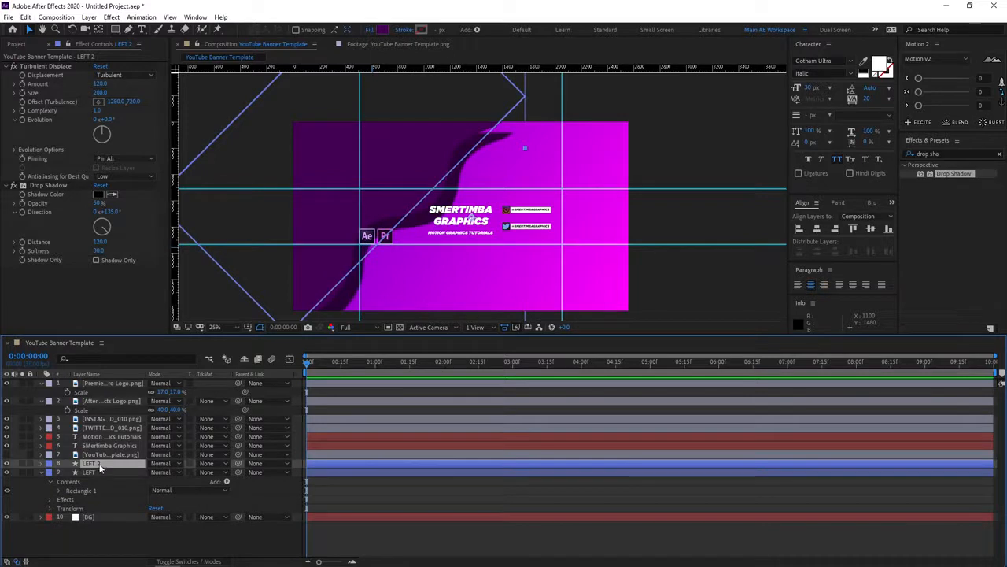
key(Return)
text(RIGHT)
key(Return)
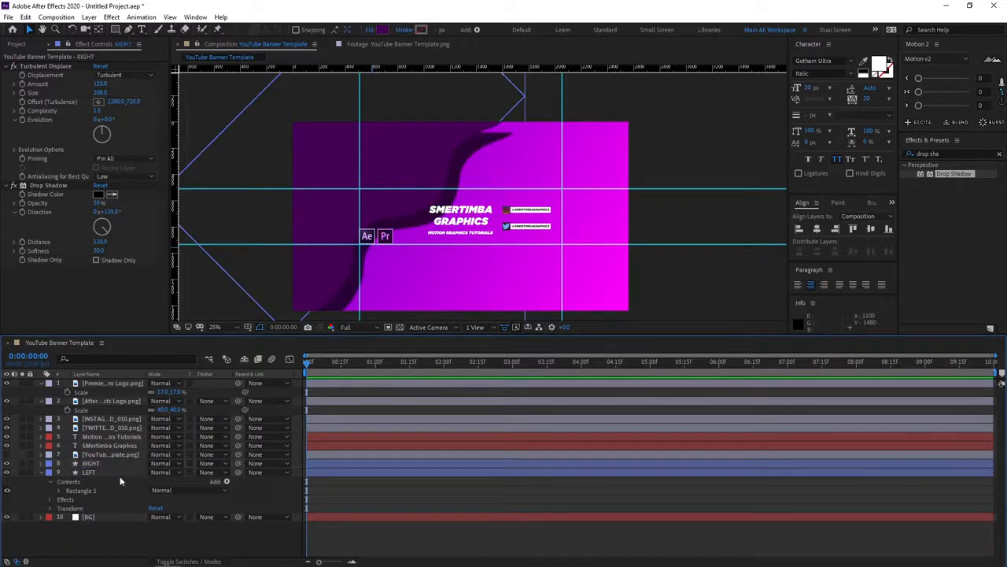
Move the RIGHT shape to the banner's lower-right corner and set its Drop Shadow direction to 315°.
click(106, 464)
drag(375, 170, 600, 302)
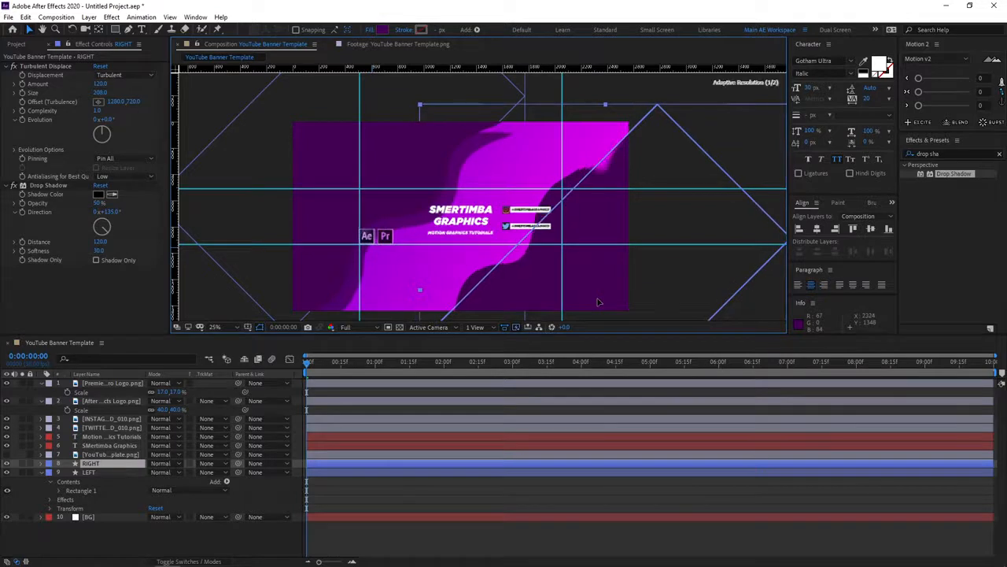
click(102, 227)
drag(103, 227, 93, 217)
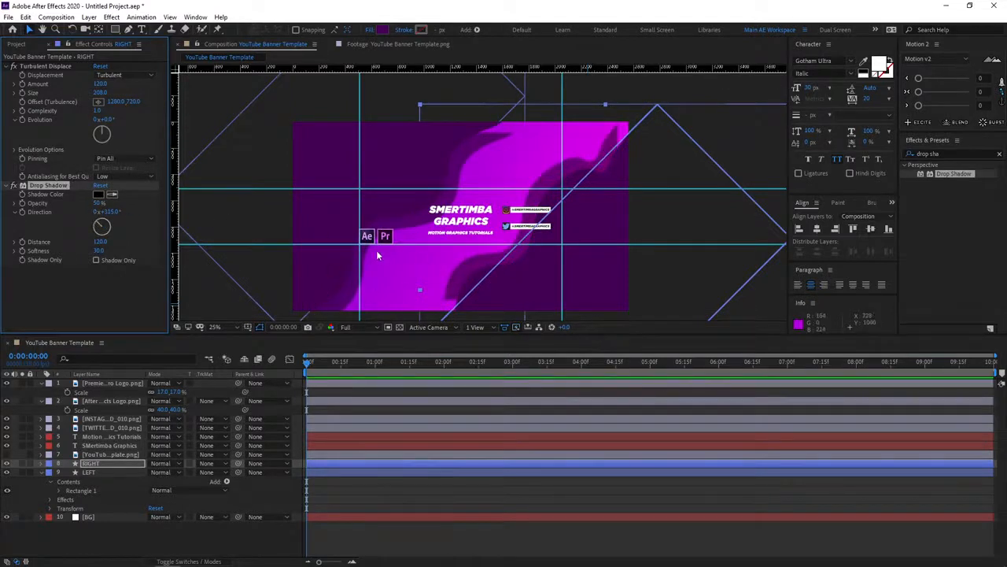
click(254, 535)
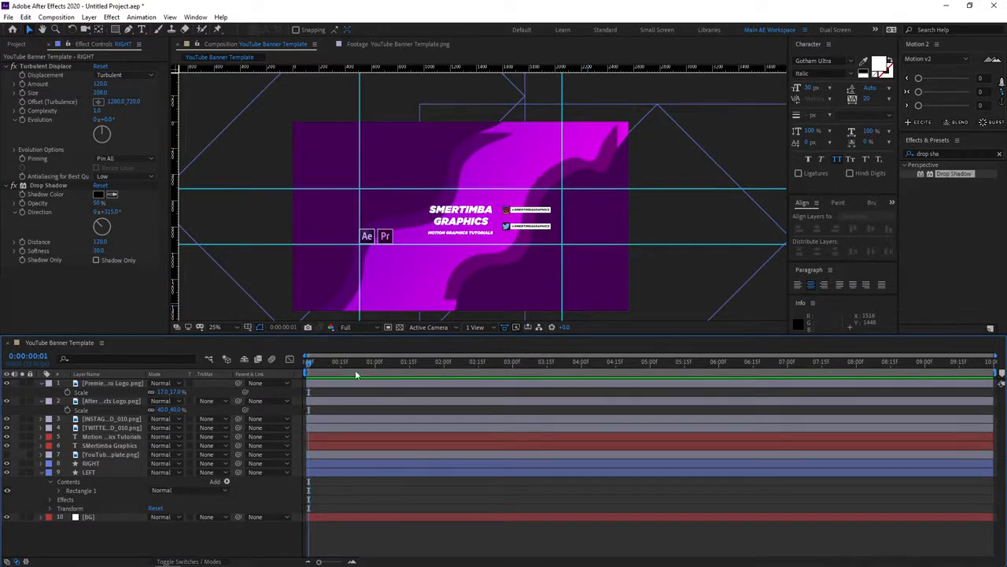
click(325, 363)
drag(329, 368, 310, 368)
scroll(517, 258, up, 2)
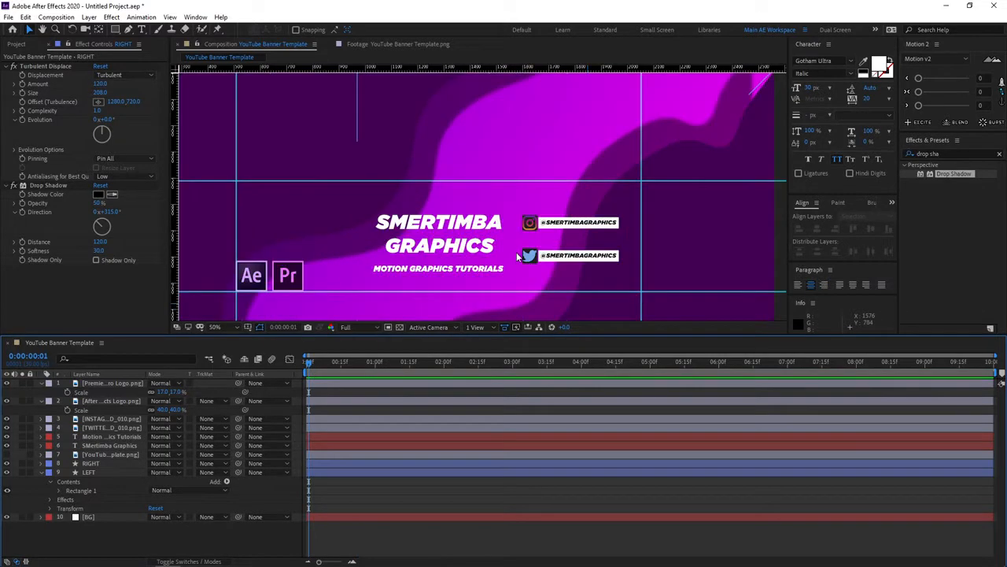
scroll(517, 258, down, 2)
scroll(517, 257, up, 4)
scroll(512, 155, down, 2)
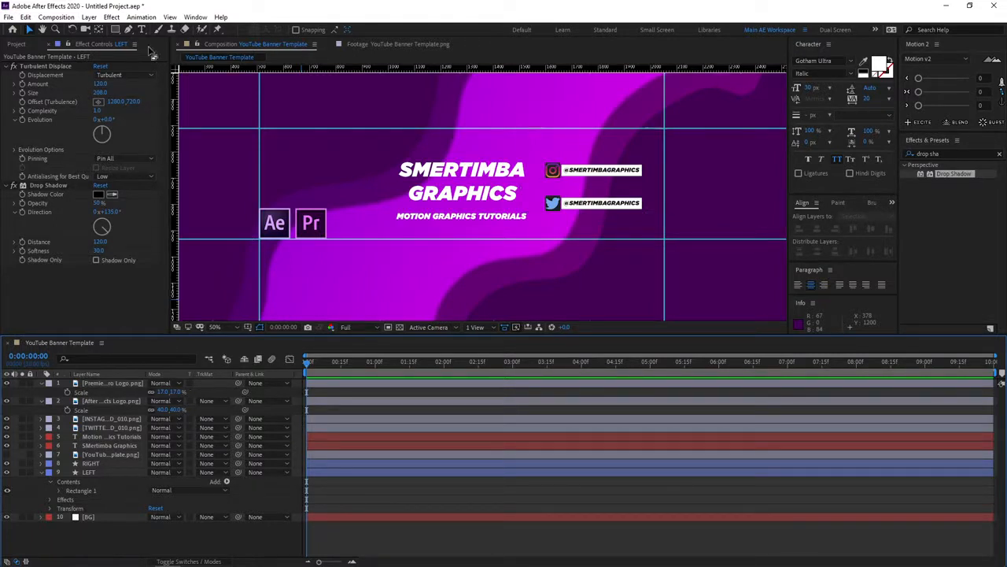
With the Pen tool, draw a short vertical line beside the title with no fill and a white 10 px stroke.
click(129, 30)
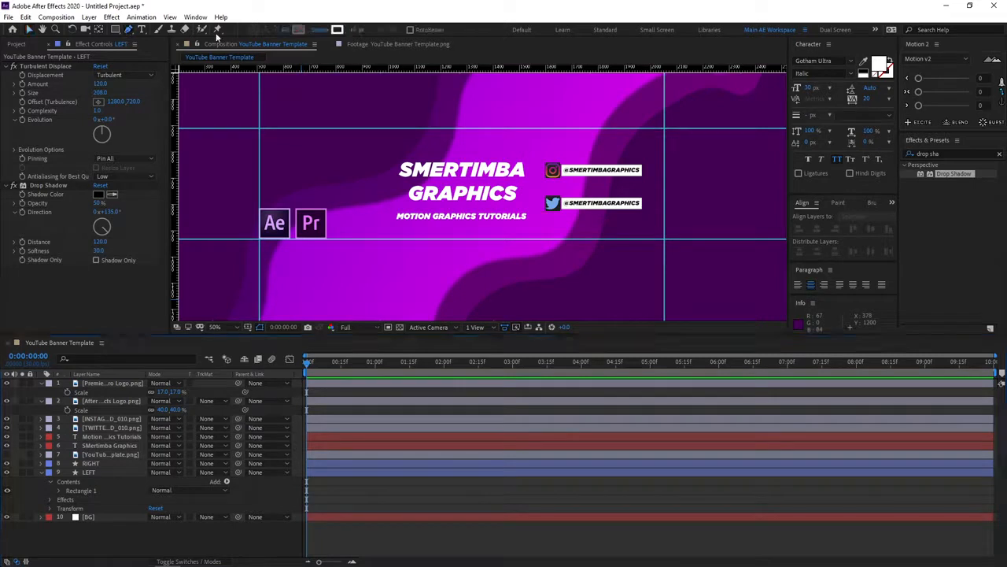
click(287, 30)
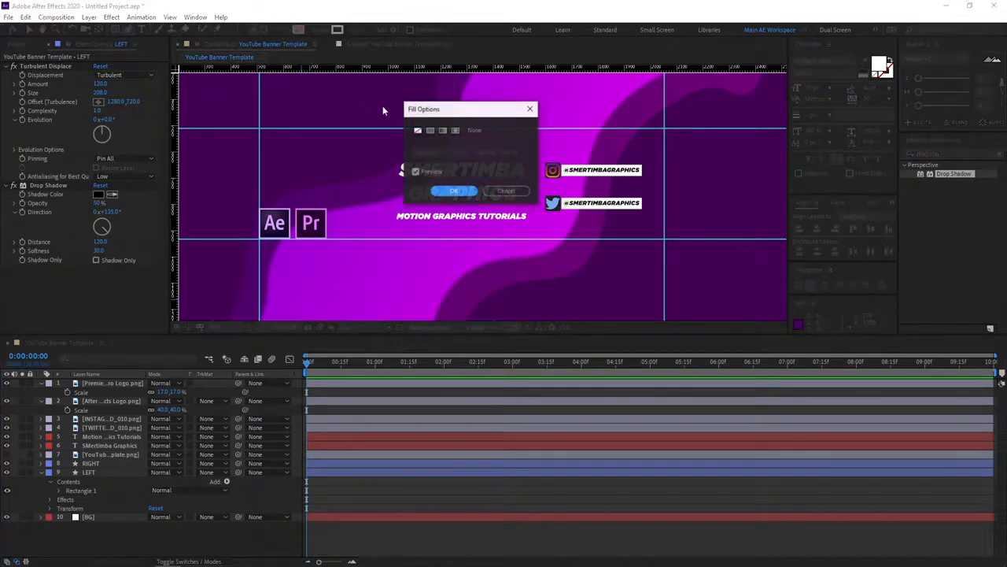
click(455, 191)
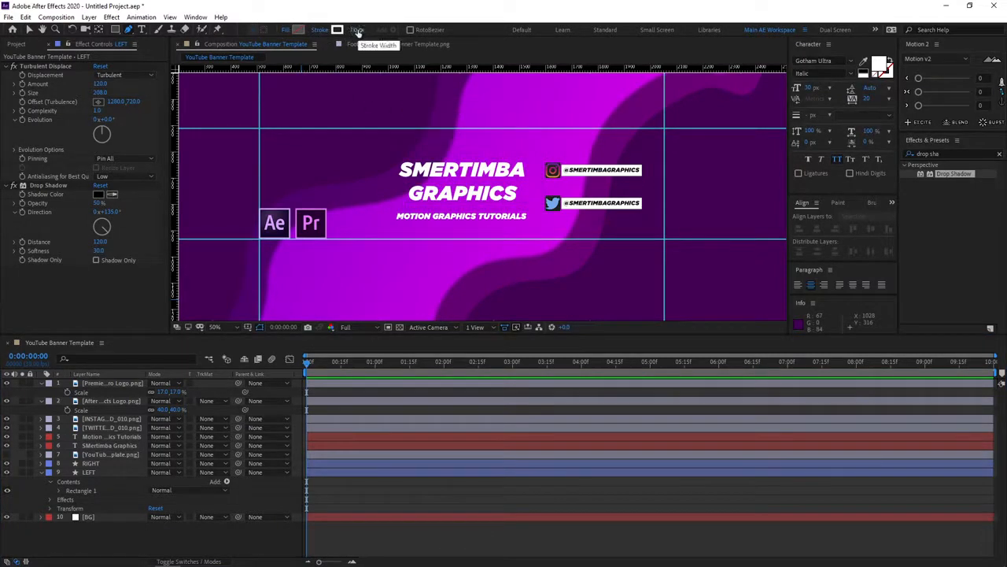
click(384, 148)
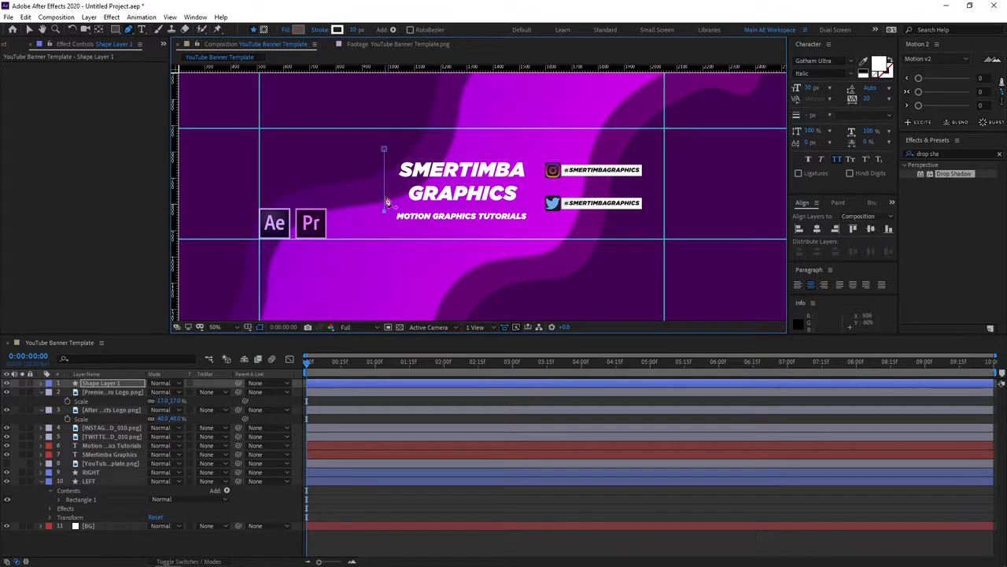
click(384, 211)
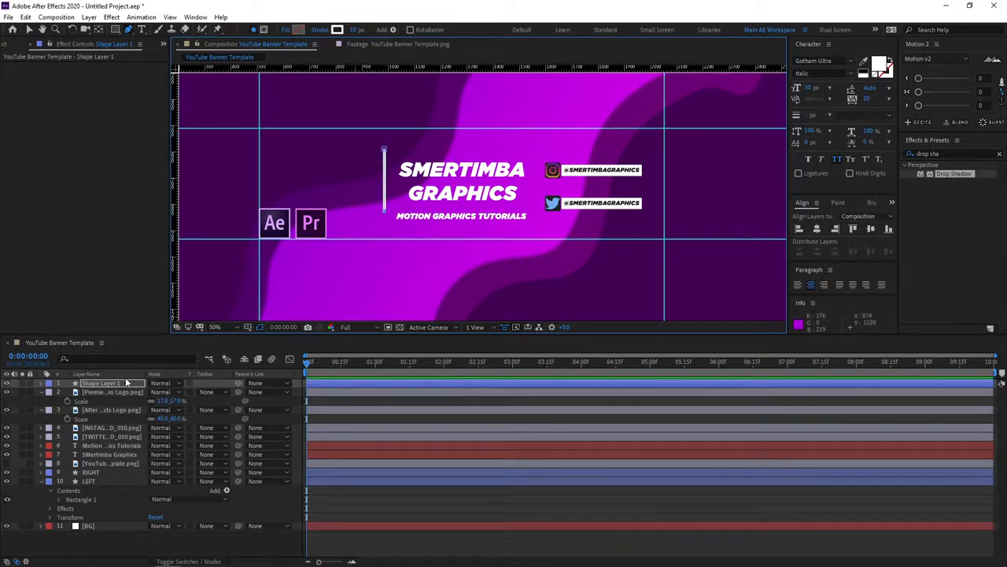
Add a Repeater to the line shape and open its settings.
click(41, 385)
click(227, 391)
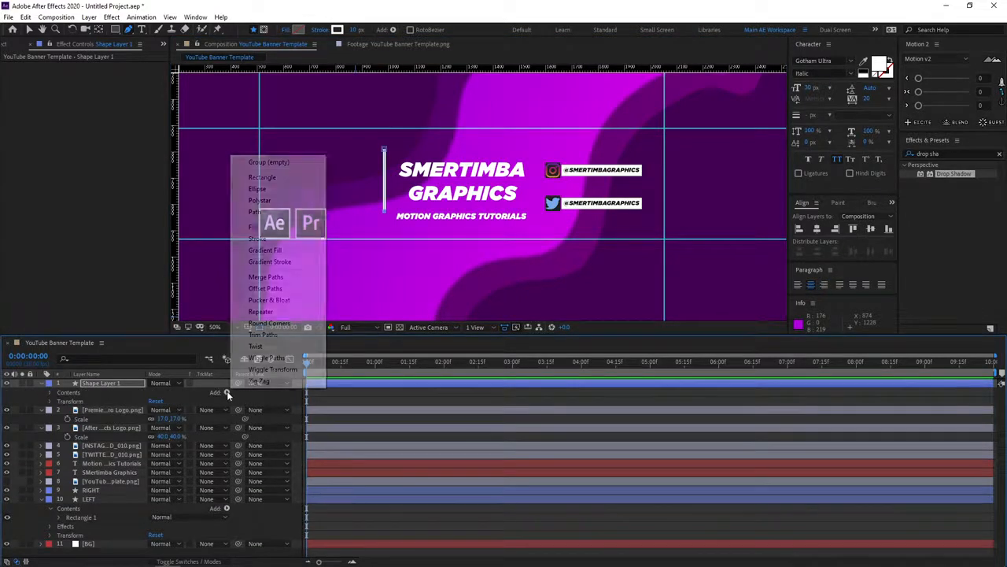
click(266, 313)
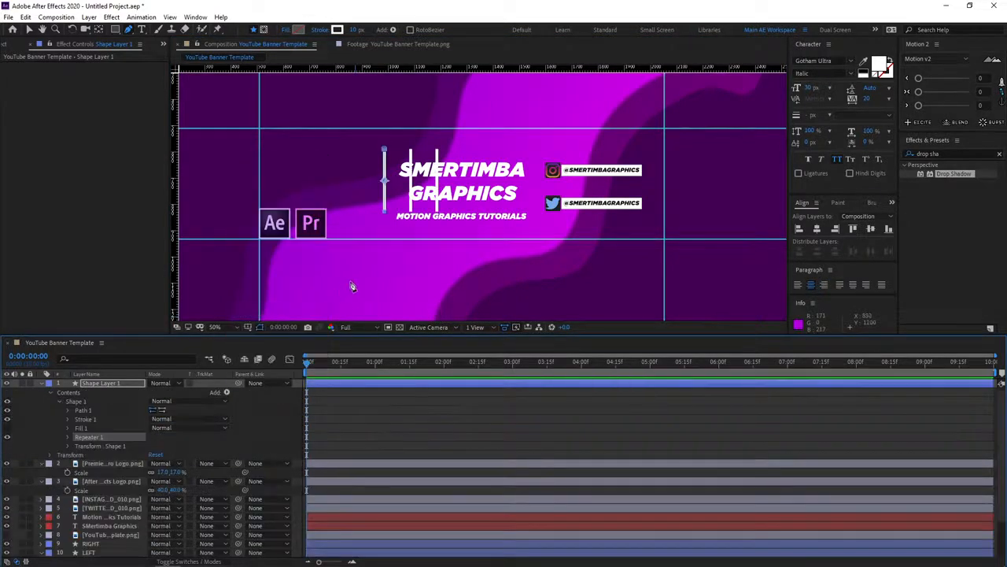
click(67, 437)
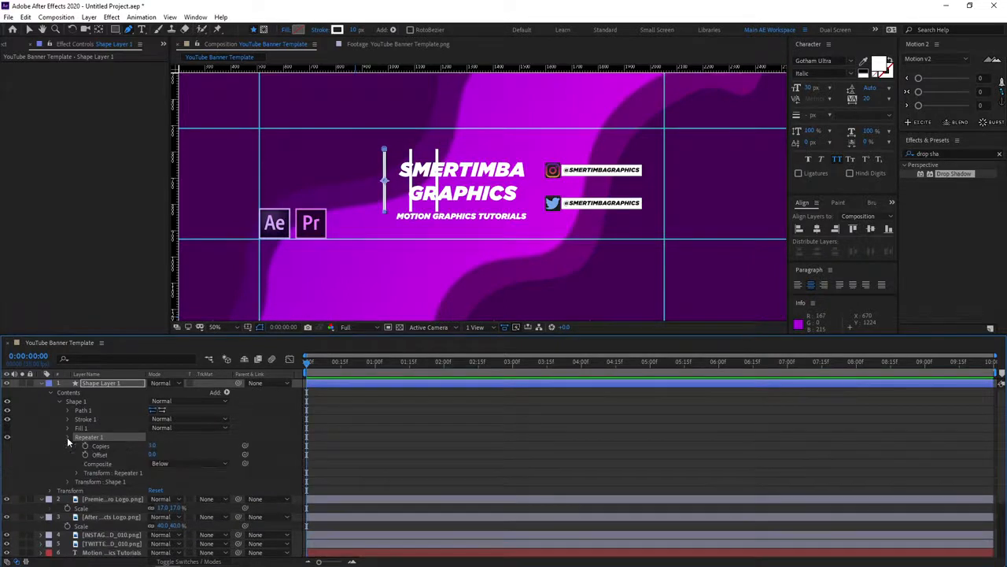
click(152, 446)
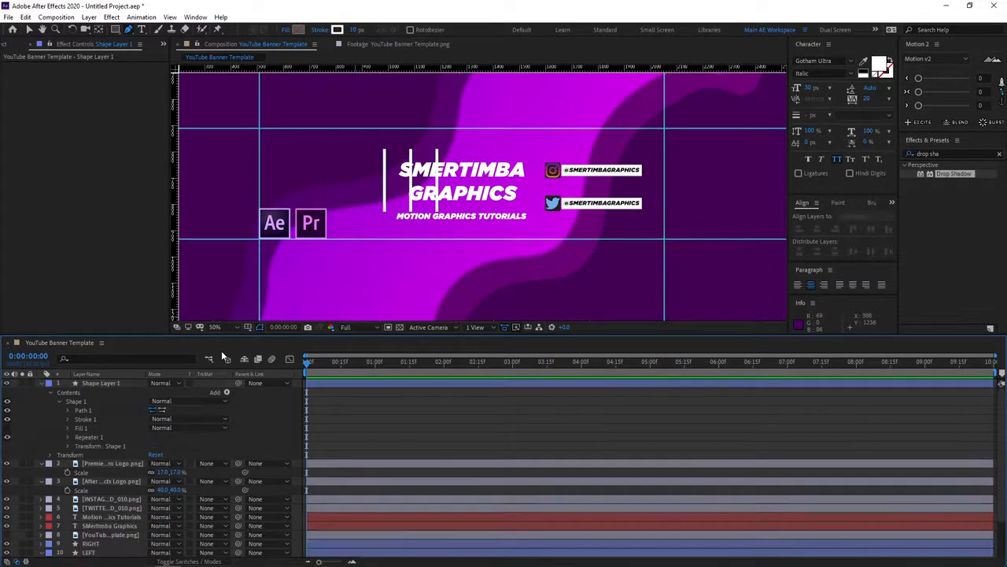
Move the repeated lines into the space left of the title and rotate them about 45° counterclockwise.
click(28, 29)
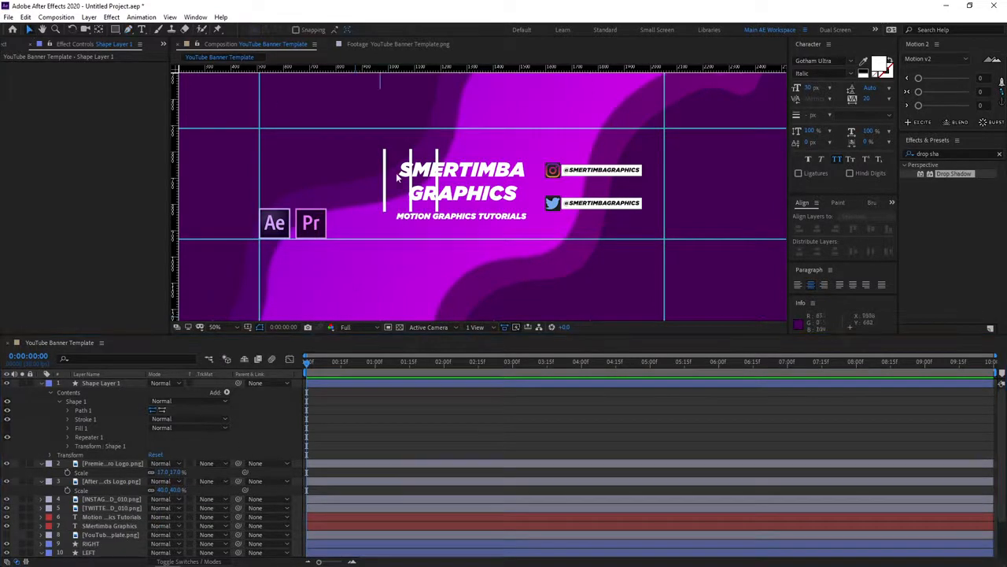
click(385, 179)
drag(385, 180, 328, 181)
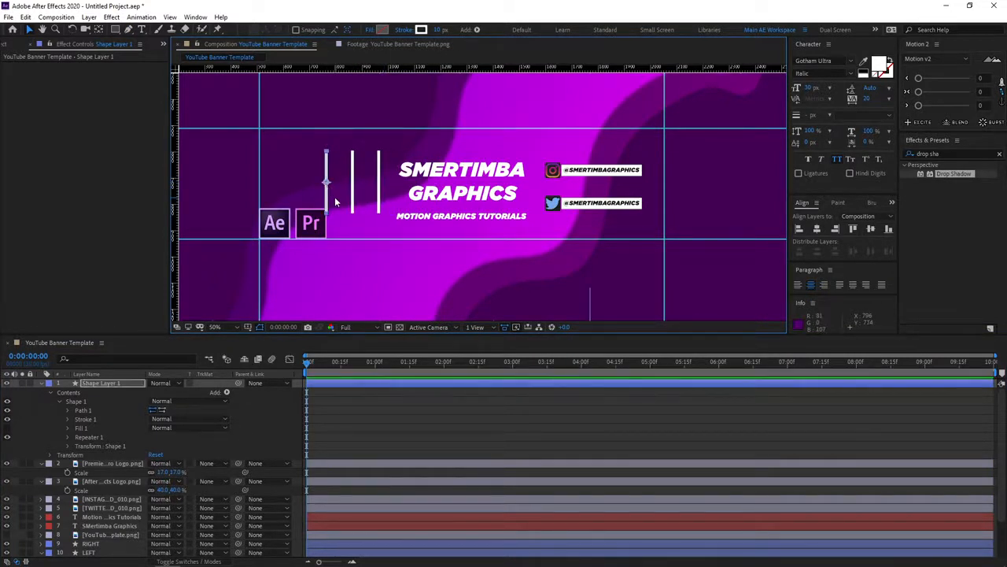
key(w)
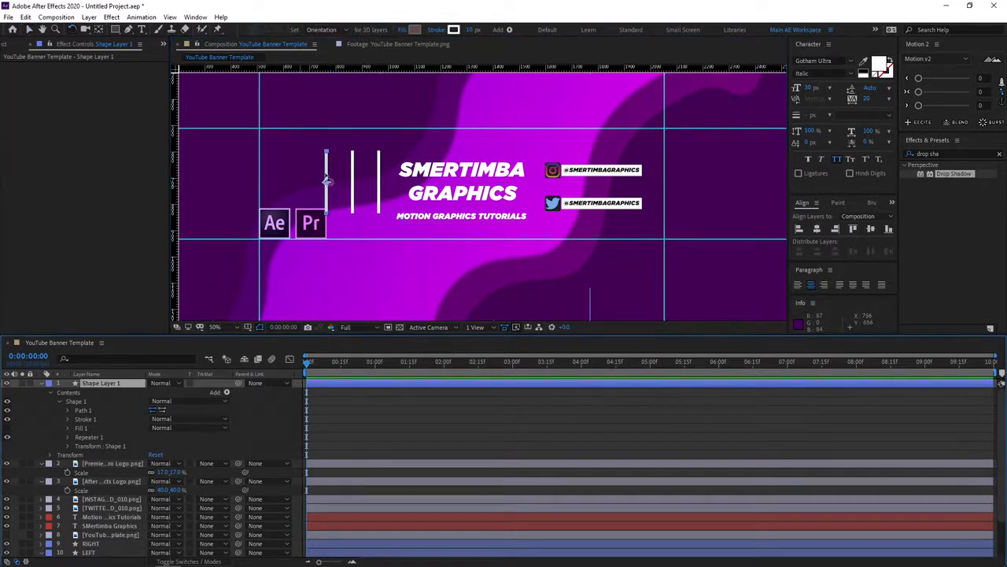
drag(331, 170, 301, 162)
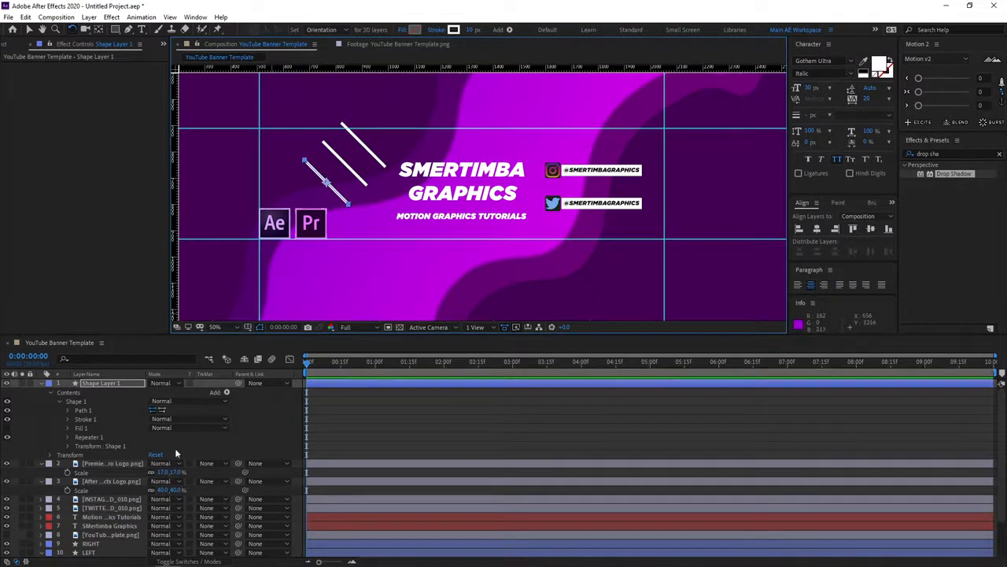
click(249, 426)
key(v)
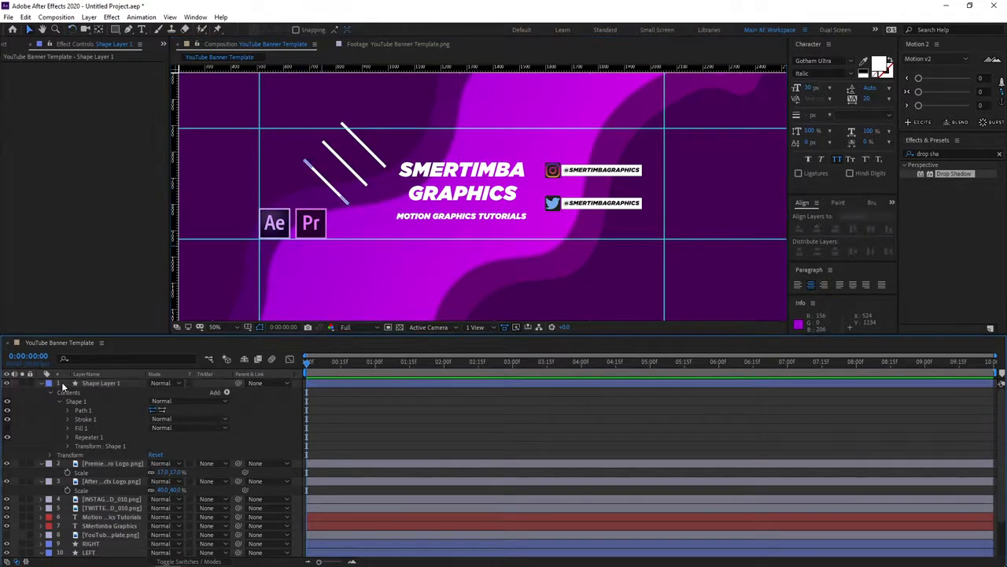
Place the line layer directly above the BG layer, behind the LEFT shape, and move the lines slightly down.
click(41, 383)
drag(96, 383, 88, 506)
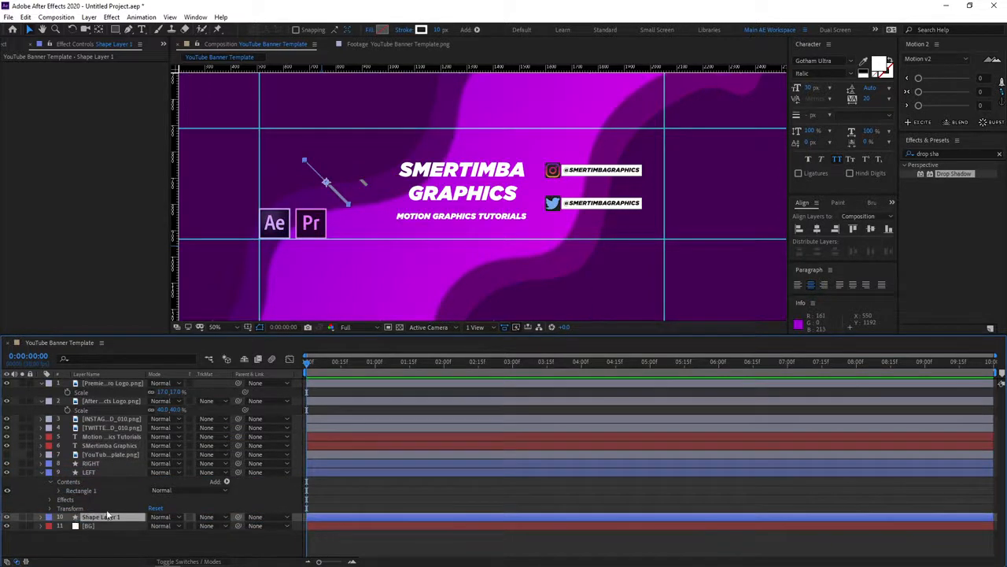
drag(326, 182, 325, 205)
click(268, 549)
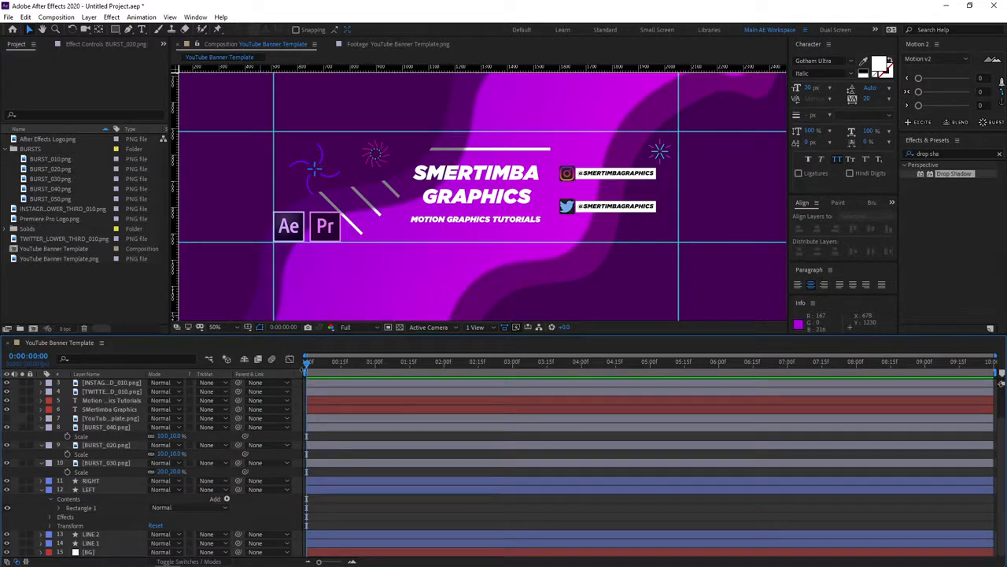
Limit the composition's work area to the single frame at 0:00:00:07.
drag(307, 364, 322, 365)
key(b)
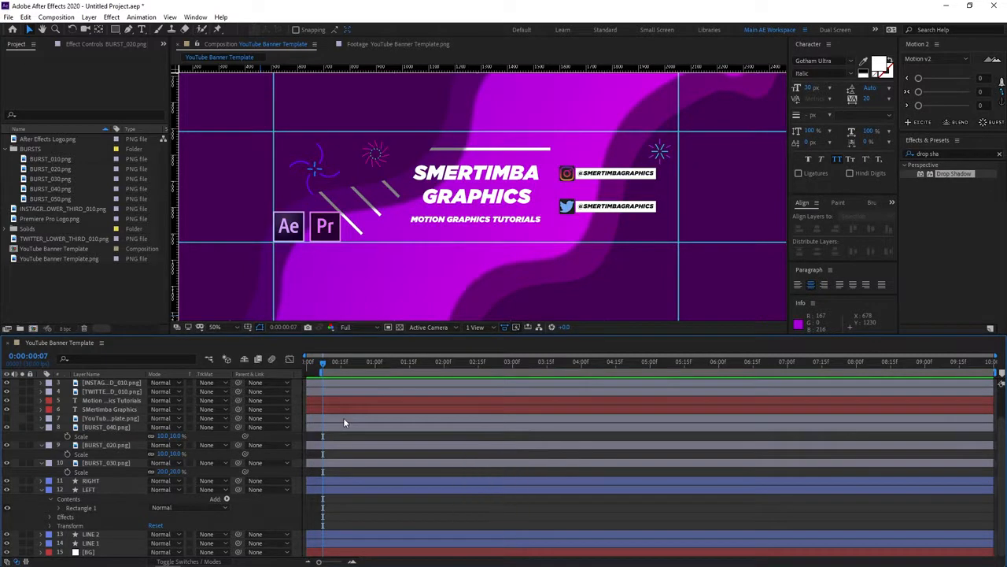
key(n)
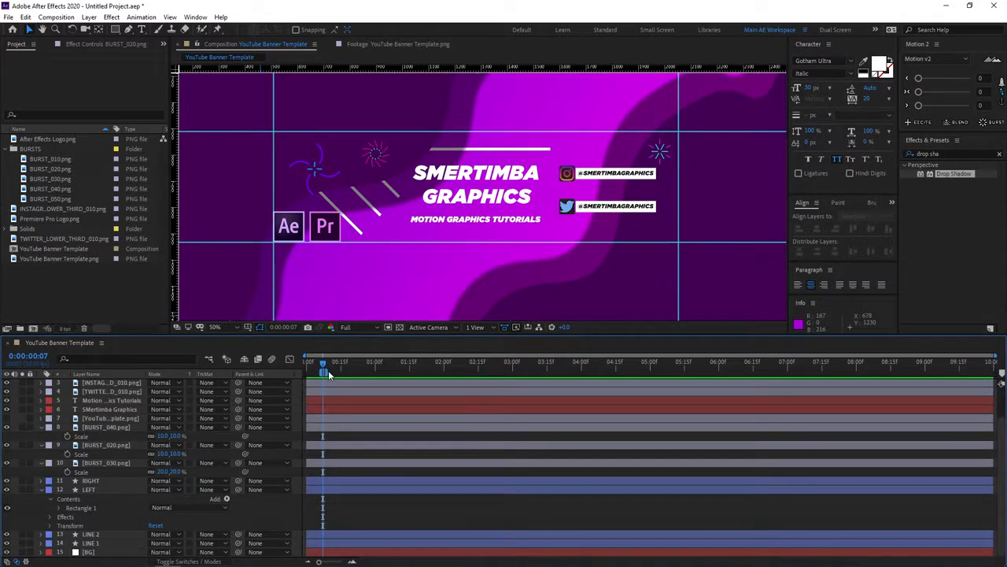
Export the YouTube Banner Template composition to the Adobe Media Encoder queue.
click(8, 17)
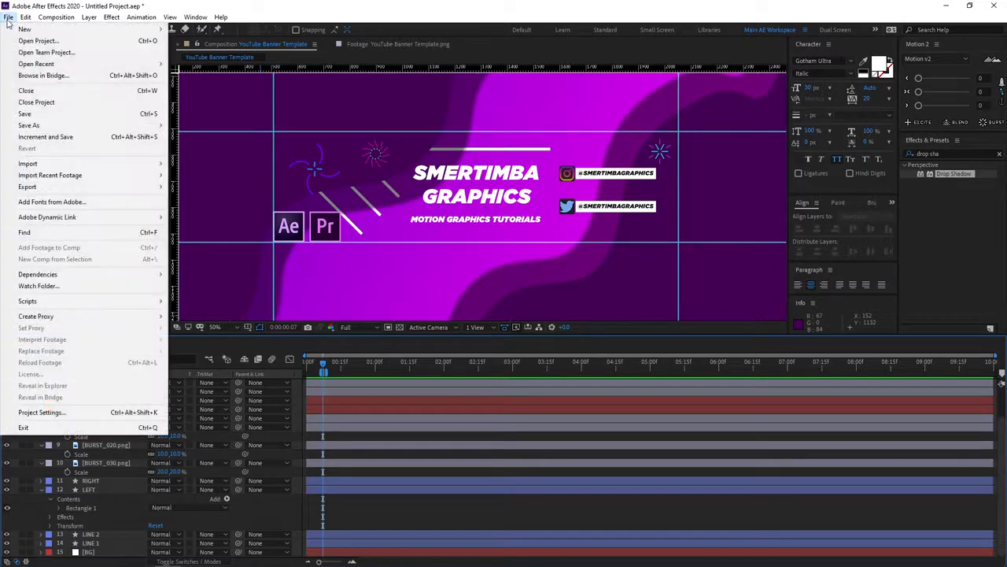
mouse_move(31, 189)
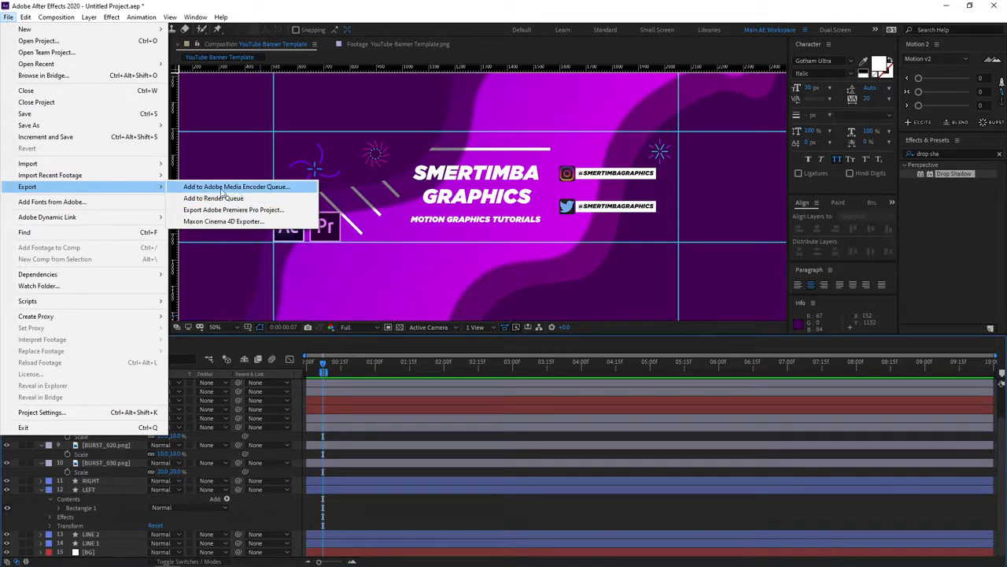
click(256, 186)
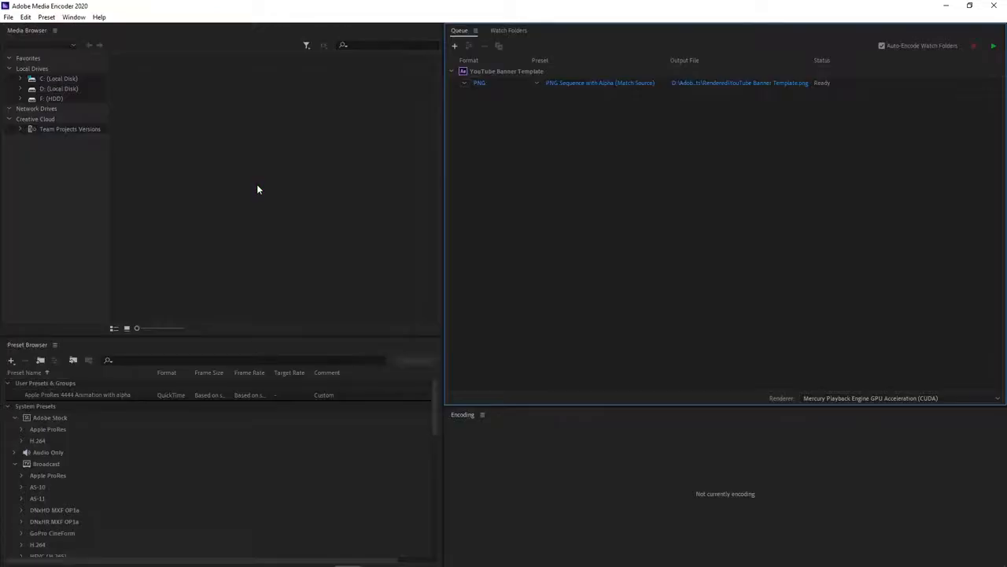
Set the queued banner's export format to PNG with the preset PNG Sequence with Alpha (Match Source).
click(480, 84)
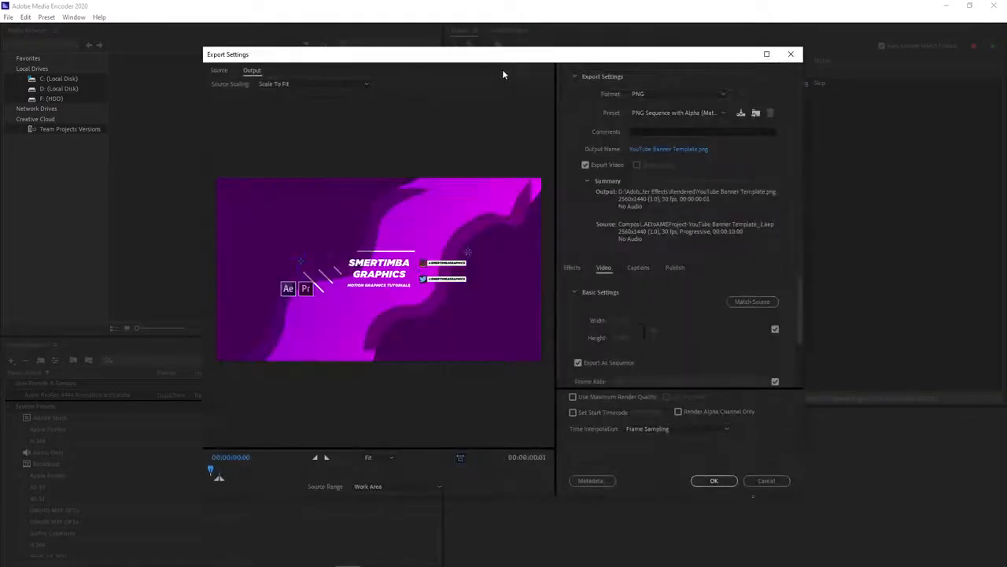
drag(538, 61, 520, 67)
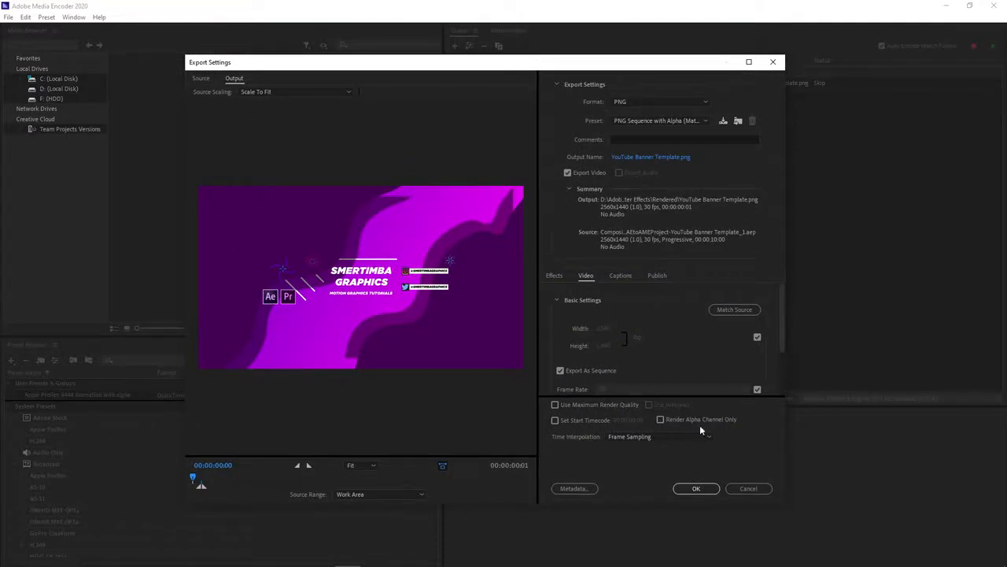
click(622, 104)
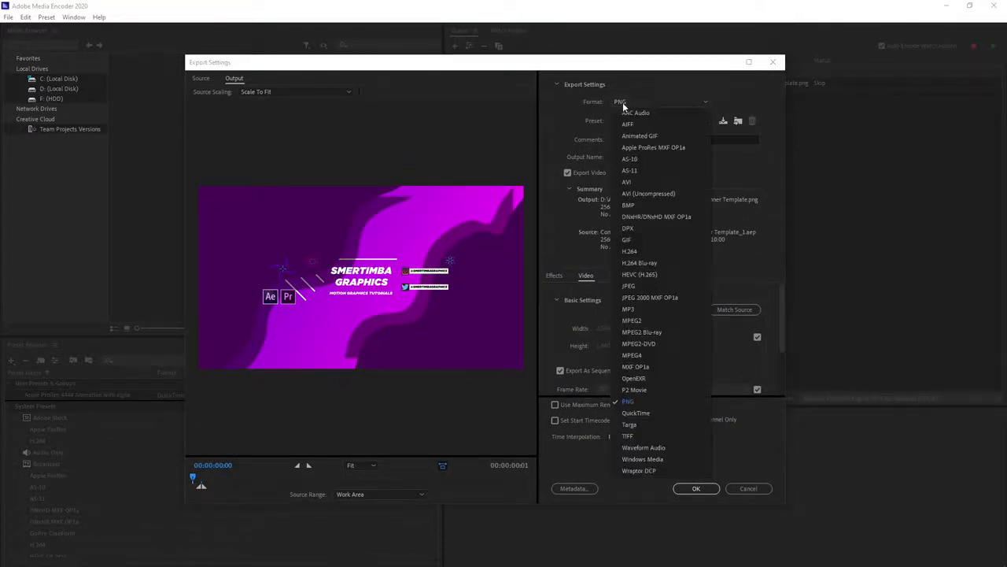
click(630, 401)
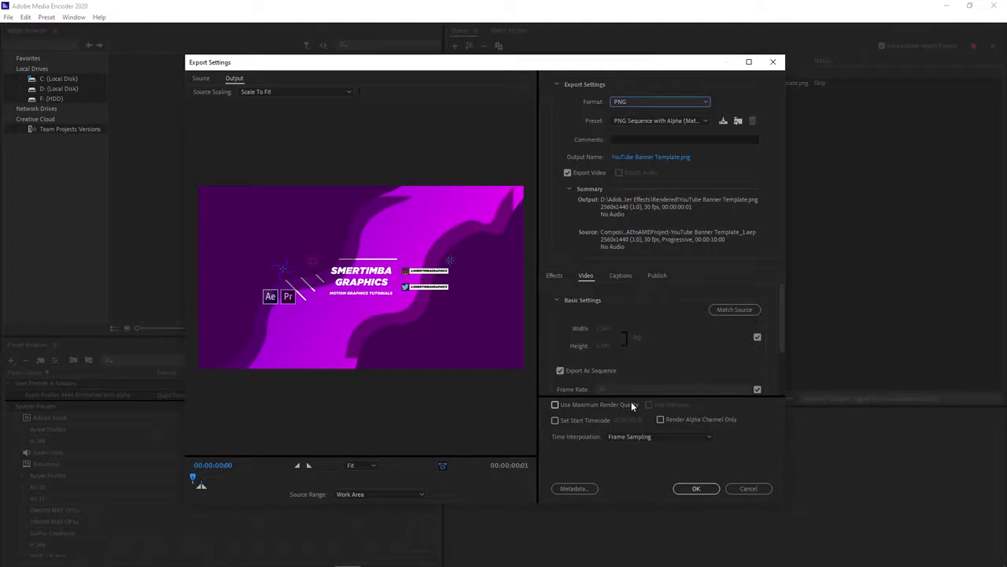
click(688, 120)
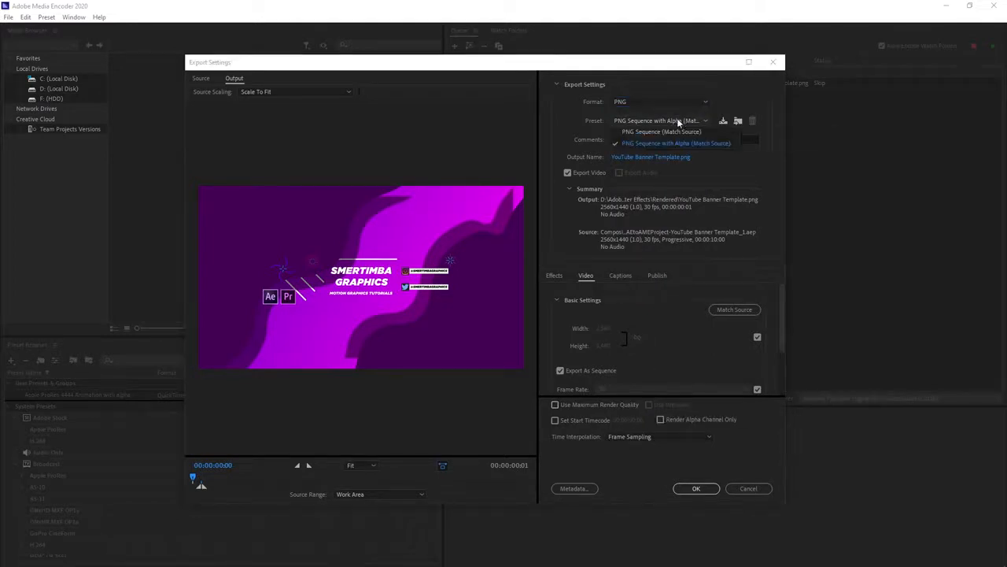
click(647, 143)
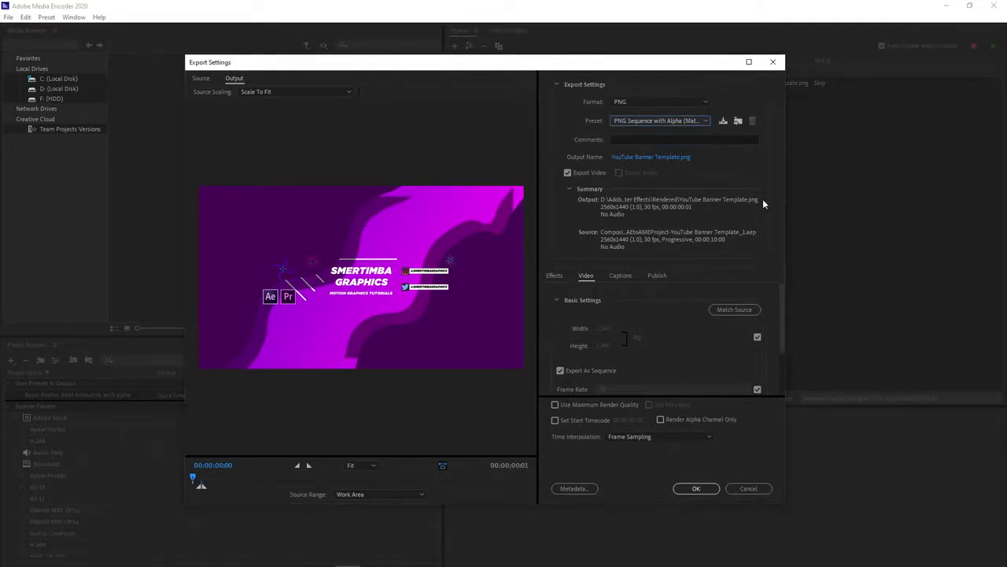
Check the remaining video settings and output name, accept the export settings and render the queued banner.
drag(782, 325, 772, 420)
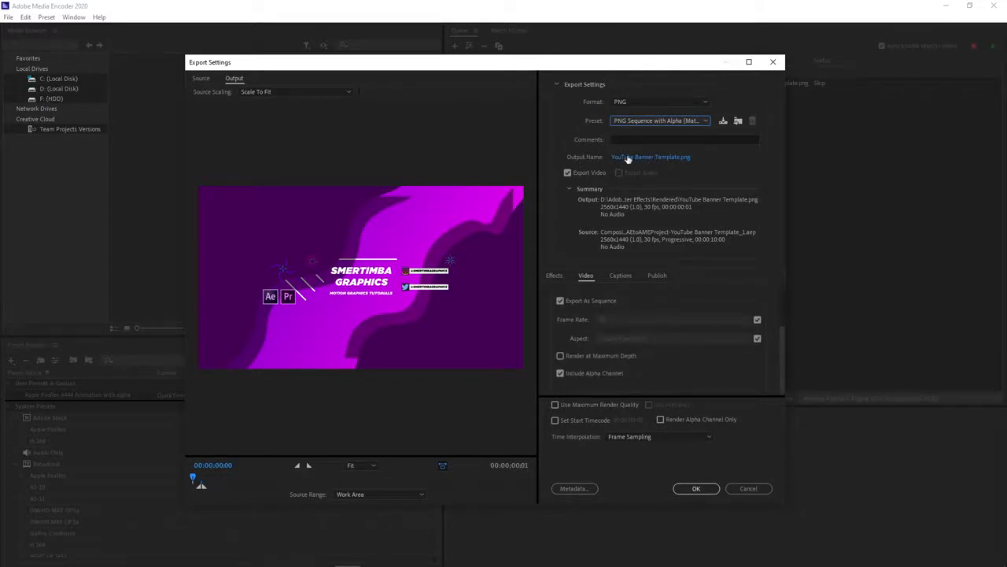
click(697, 162)
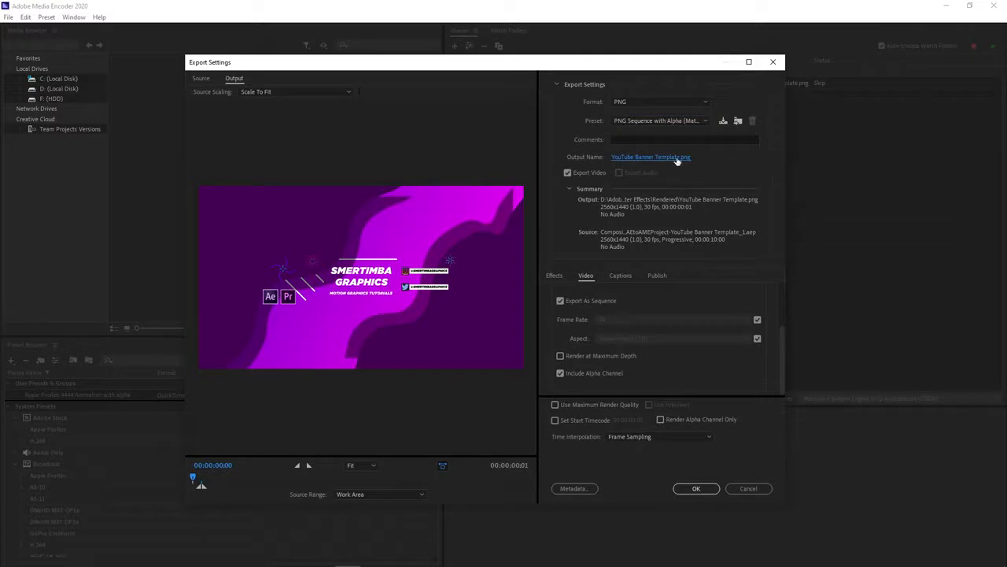
click(699, 490)
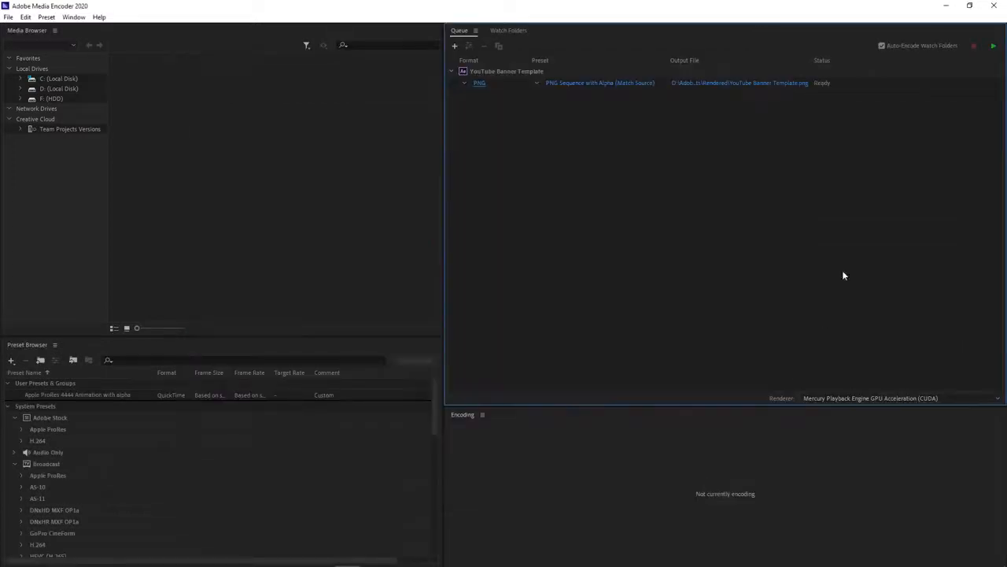
click(993, 50)
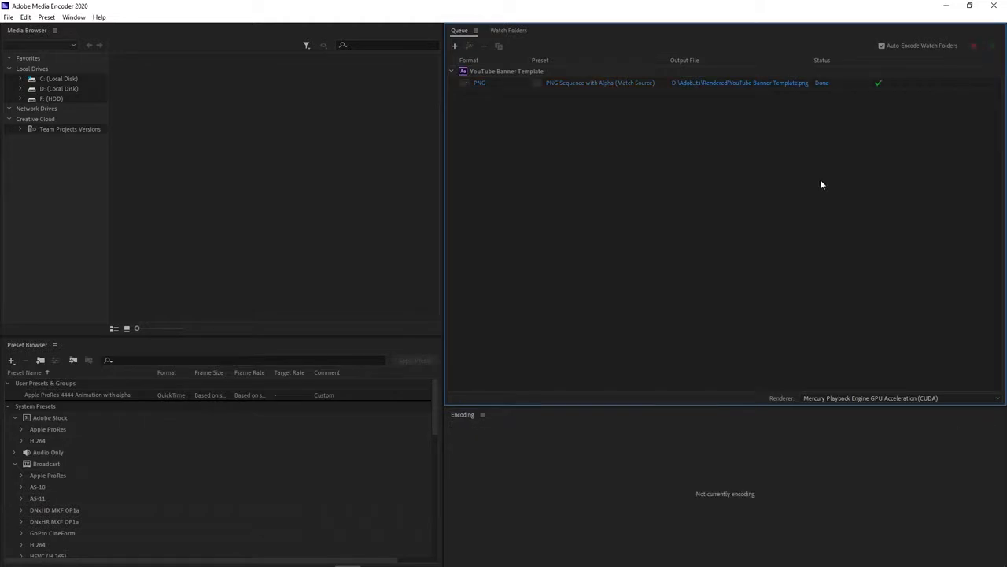